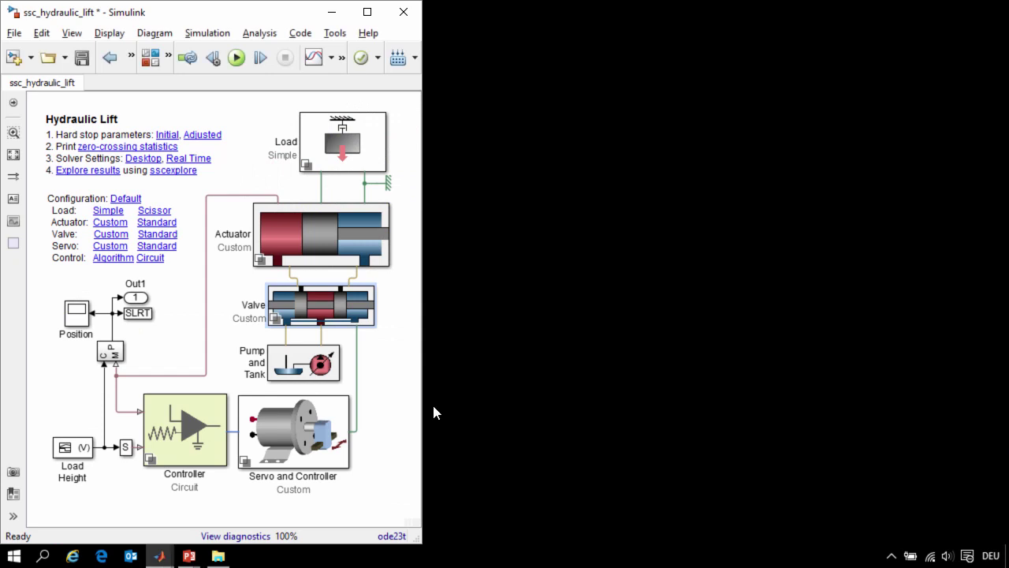
- Open the Valve variant subsystem and look inside its Custom variant's orifices and centering spring
{"action": "left_click", "coordinate": [354, 307]}
{"action": "left_click", "coordinate": [351, 241]}
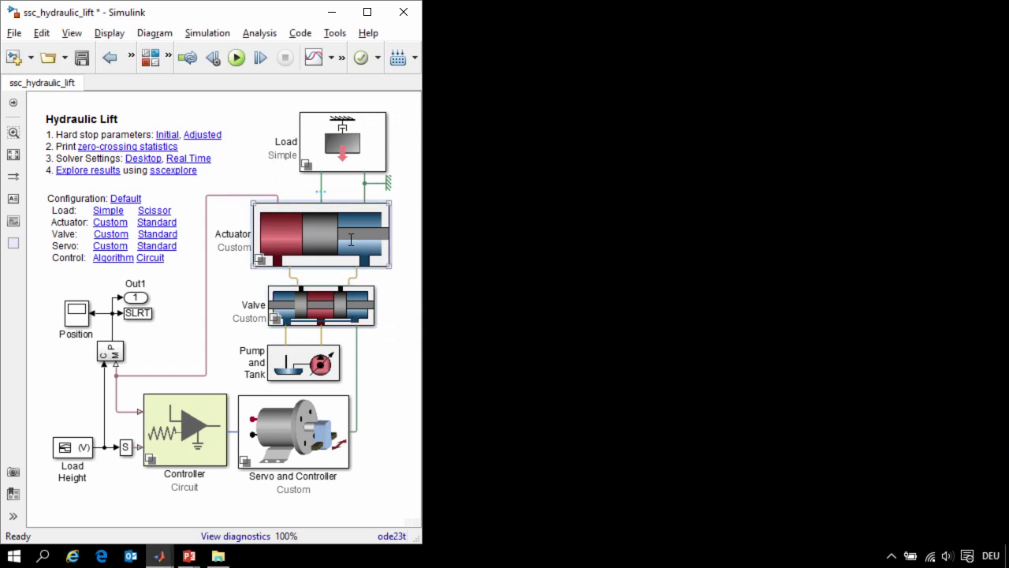
{"action": "left_click", "coordinate": [345, 306]}
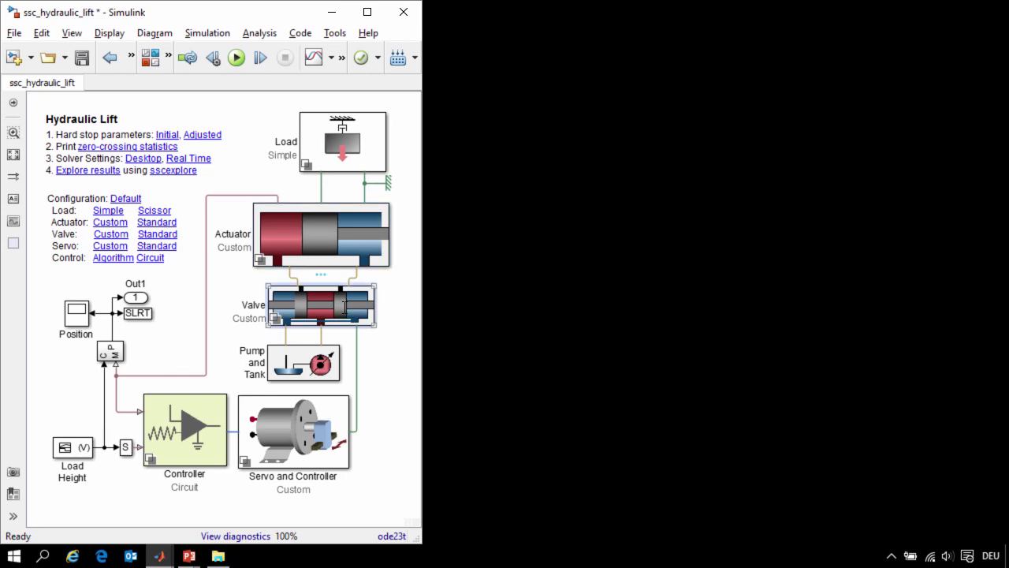
{"action": "double_click", "coordinate": [345, 306]}
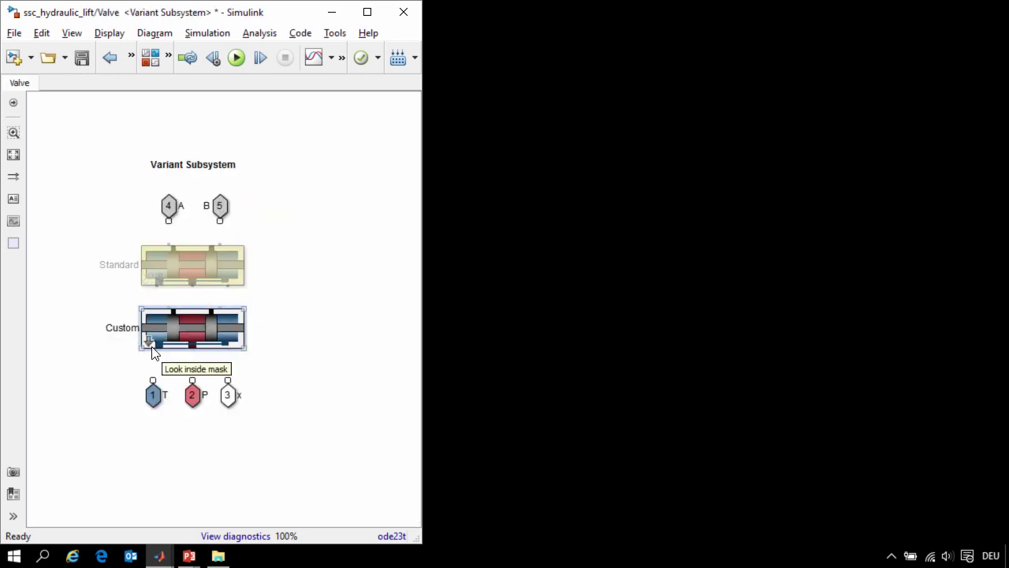
{"action": "left_click", "coordinate": [150, 345]}
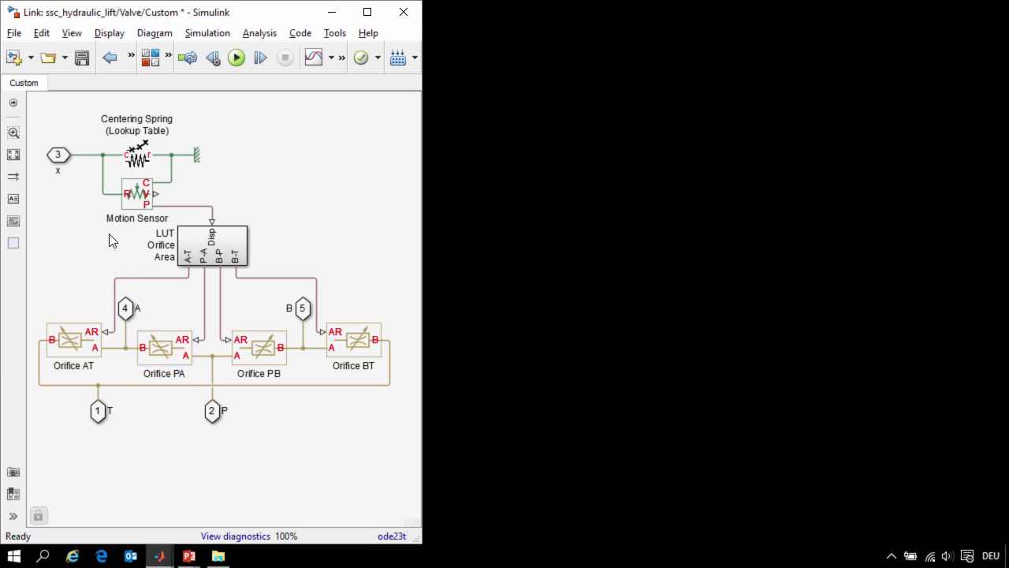
- Peek into LUT Orifice Area, then browse Fluids > Hydraulics (Isothermal) > Valves > Directional Valves
{"action": "double_click", "coordinate": [196, 250]}
{"action": "key", "text": "Escape"}
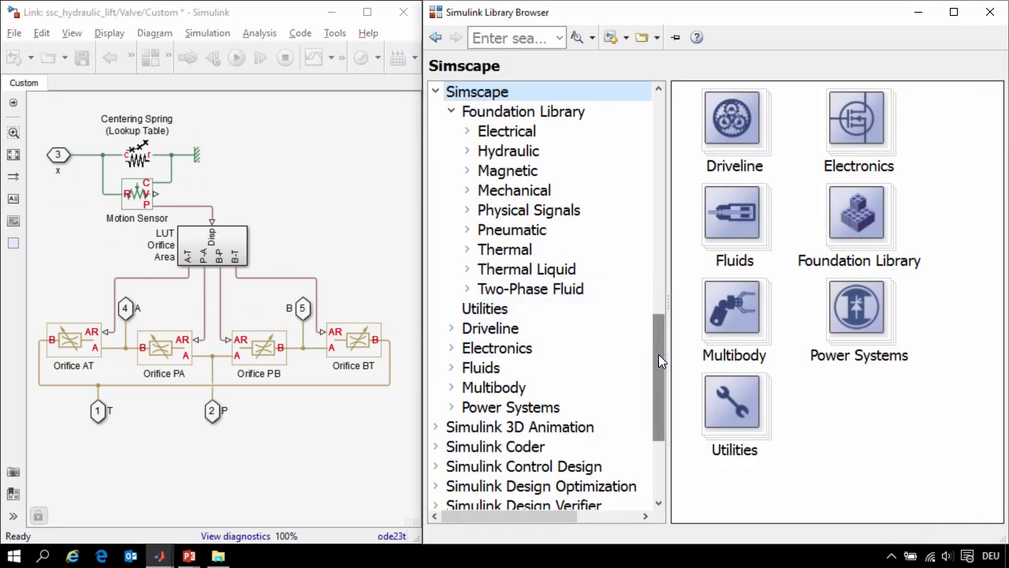
{"action": "left_click_drag", "start_coordinate": [658, 354], "coordinate": [659, 415]}
{"action": "left_click", "coordinate": [452, 190]}
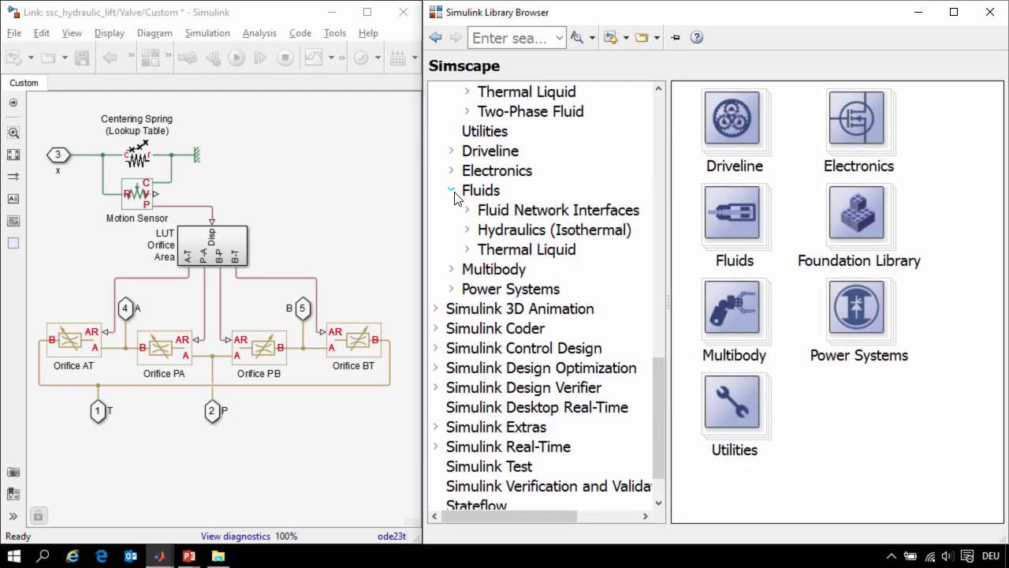
{"action": "left_click", "coordinate": [466, 229]}
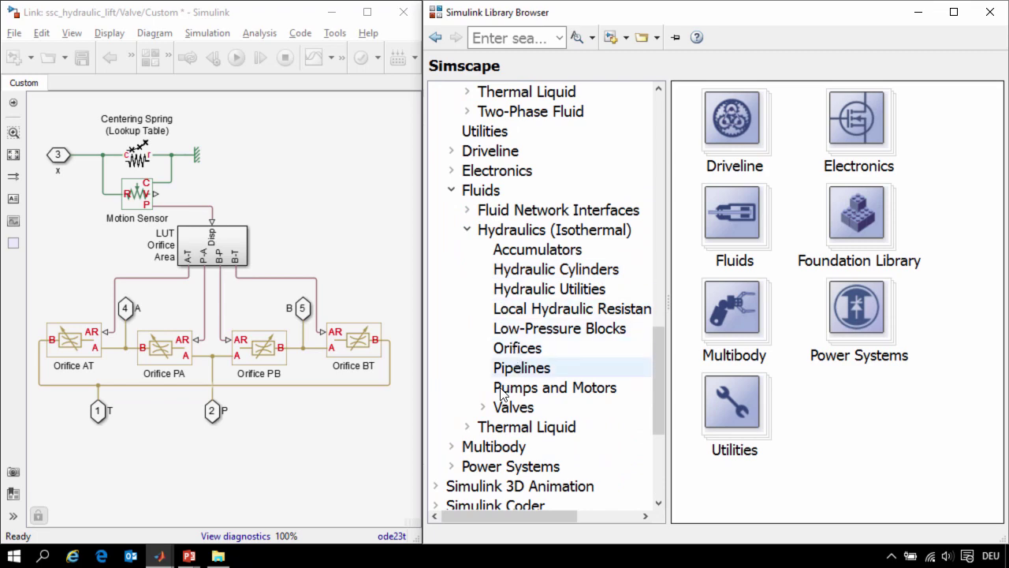
{"action": "left_click", "coordinate": [484, 407]}
{"action": "left_click", "coordinate": [527, 428]}
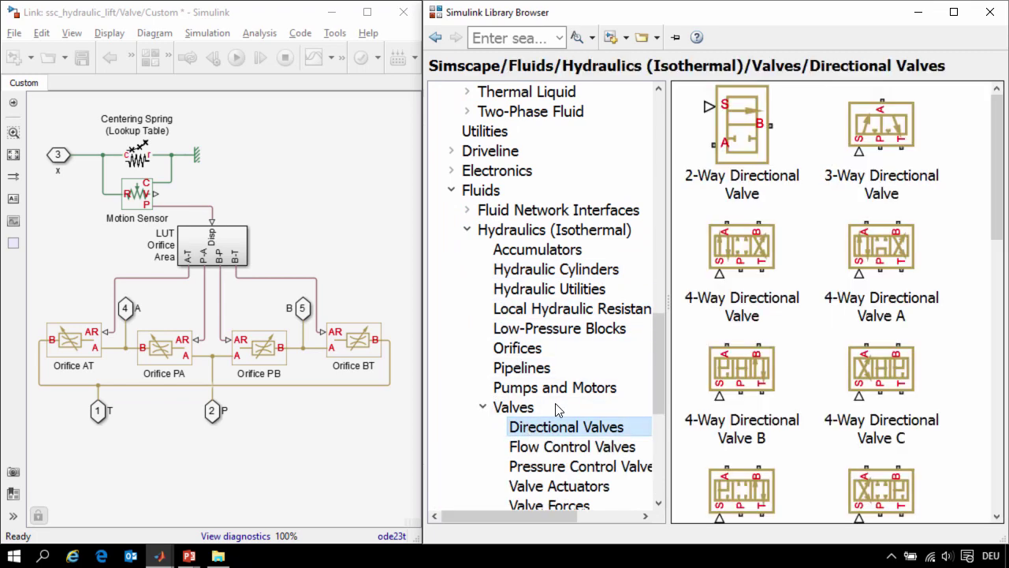
- Return the model window to the top-level hydraulic lift diagram
{"action": "mouse_move", "coordinate": [759, 251]}
{"action": "left_click", "coordinate": [327, 212]}
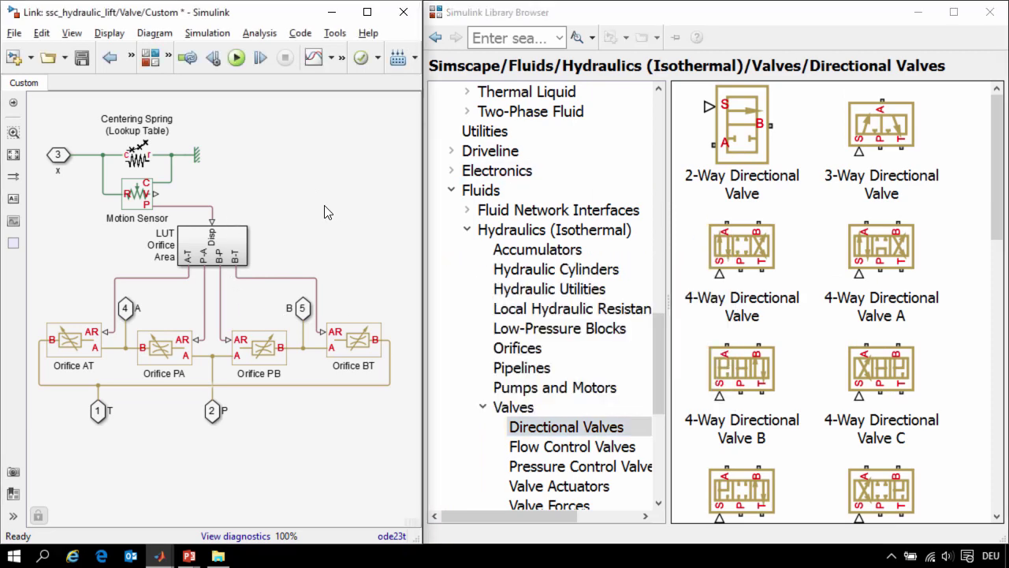
{"action": "key", "text": "Escape"}
{"action": "key", "text": "Escape"}
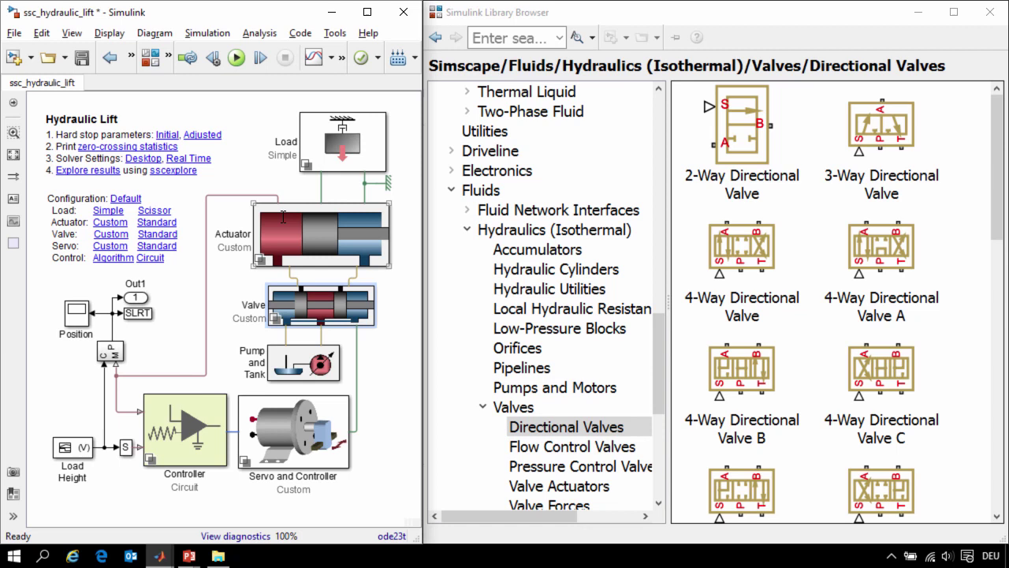
- Set the Valve to Standard and review its 4-Way Directional Valve parameterization options
{"action": "left_click", "coordinate": [165, 234]}
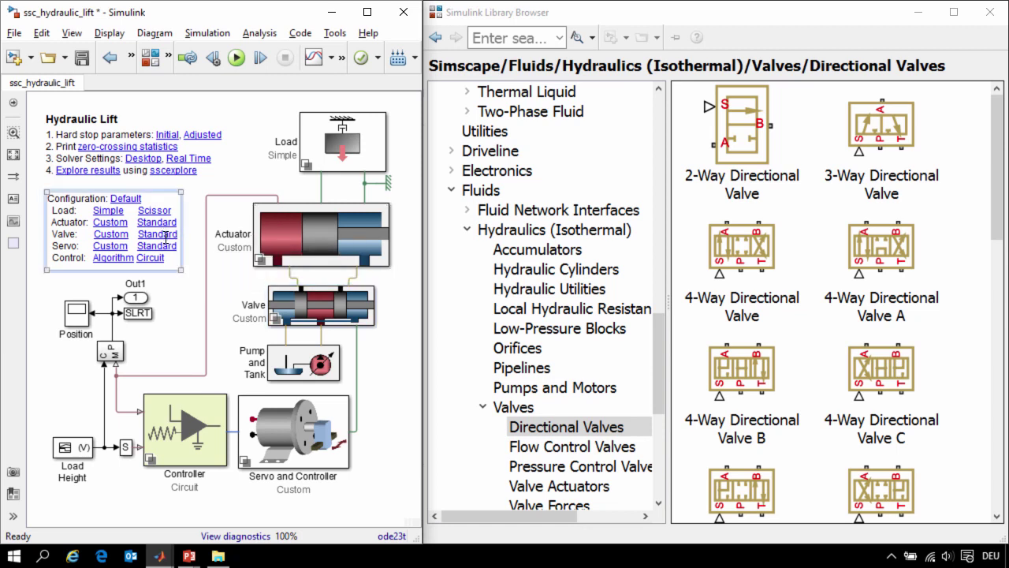
{"action": "double_click", "coordinate": [304, 308]}
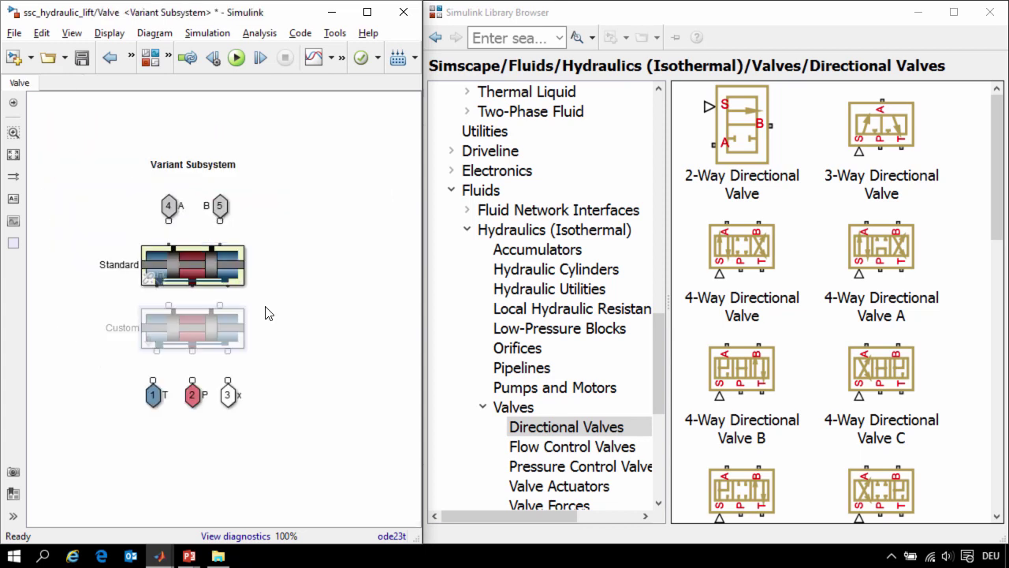
{"action": "left_click", "coordinate": [232, 282]}
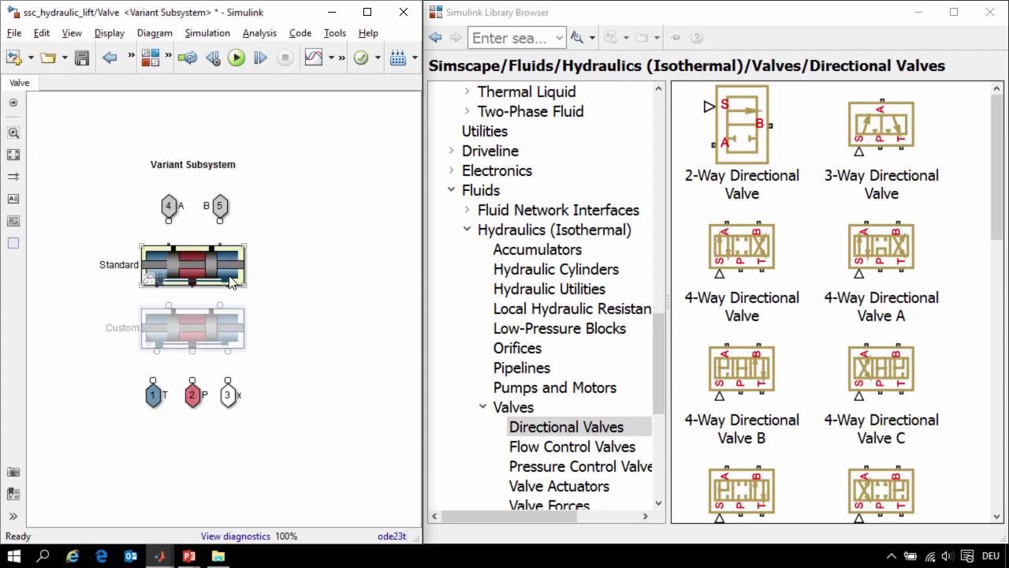
{"action": "double_click", "coordinate": [160, 279]}
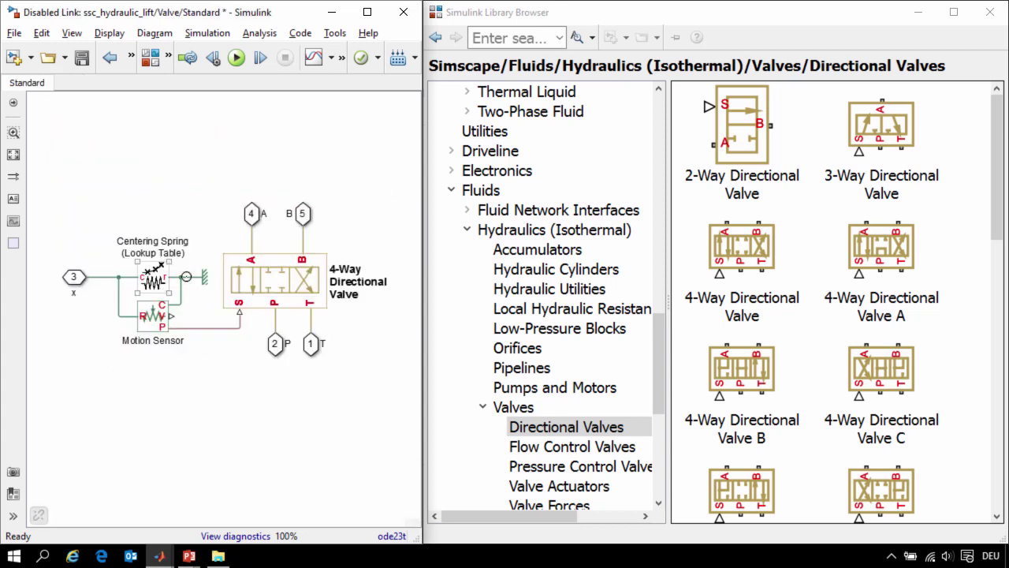
{"action": "double_click", "coordinate": [291, 280]}
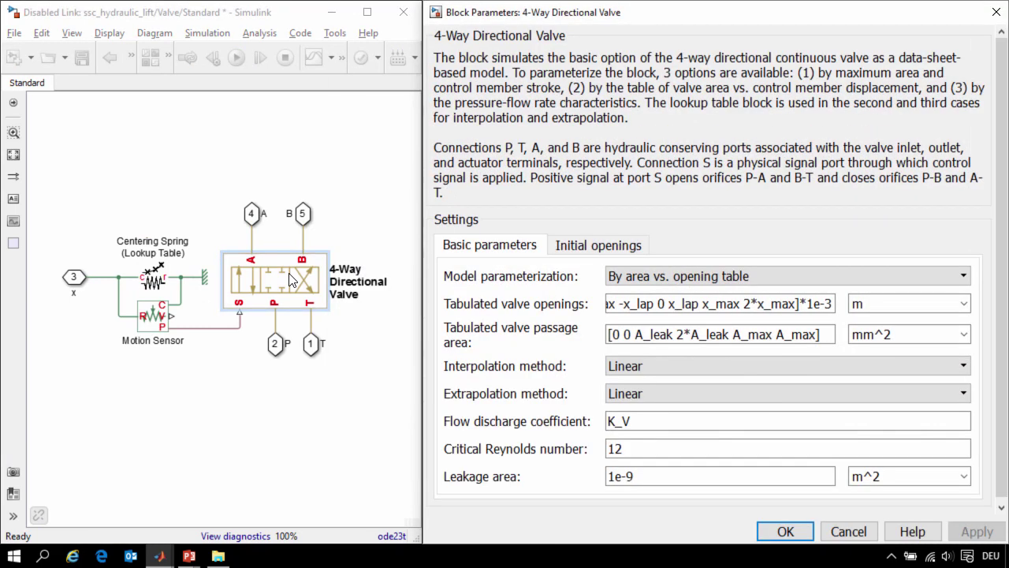
{"action": "left_click", "coordinate": [962, 276]}
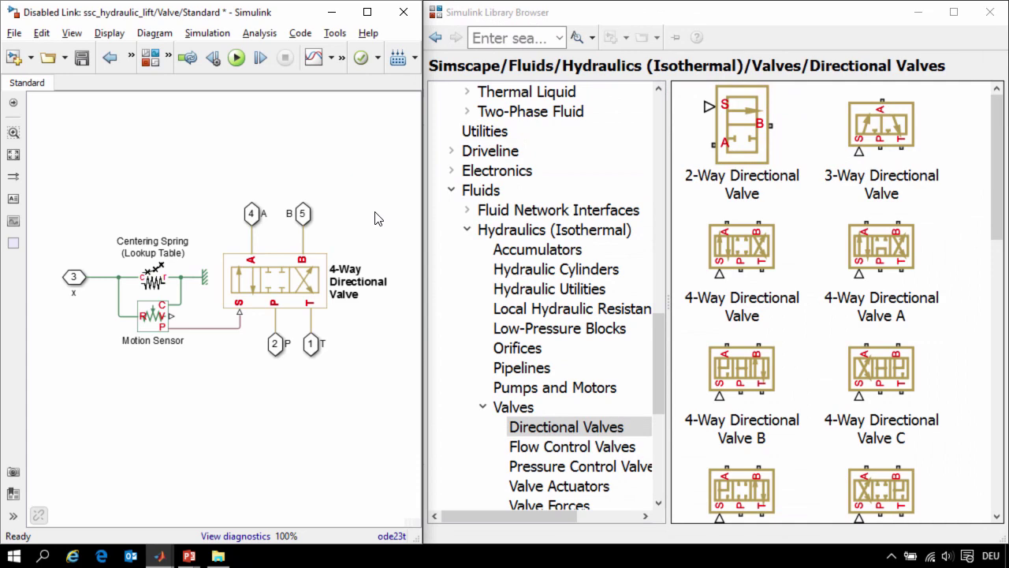
- Inspect the Custom actuator variant and browse the Hydraulic Cylinders library blocks
{"action": "key", "text": "Escape"}
{"action": "key", "text": "Escape"}
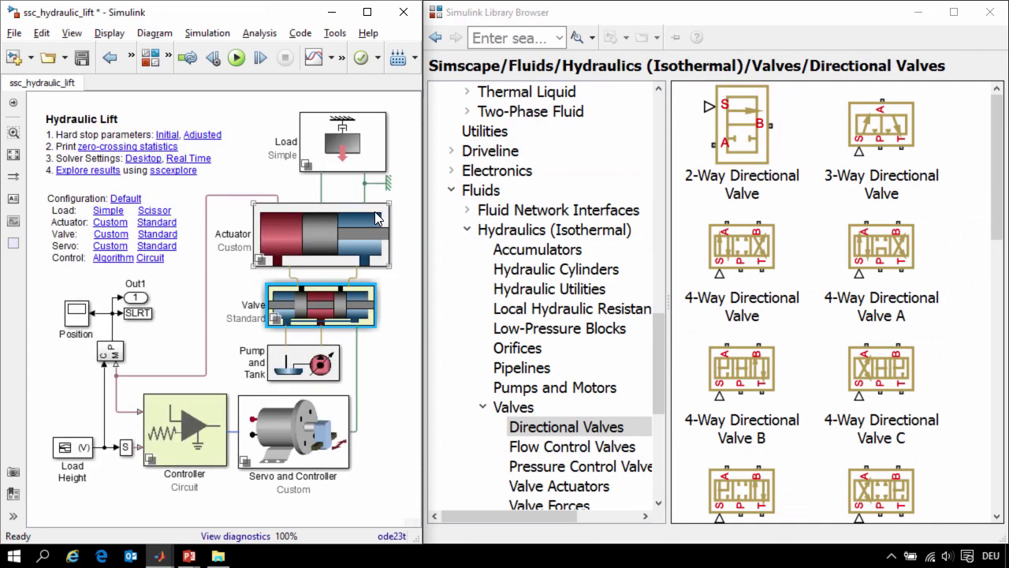
{"action": "double_click", "coordinate": [294, 258]}
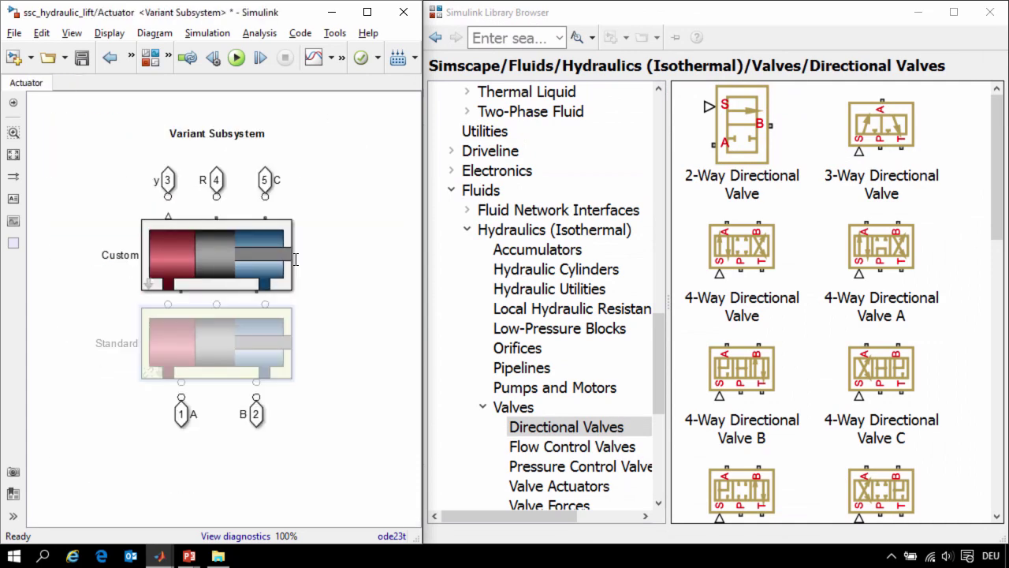
{"action": "left_click", "coordinate": [149, 283]}
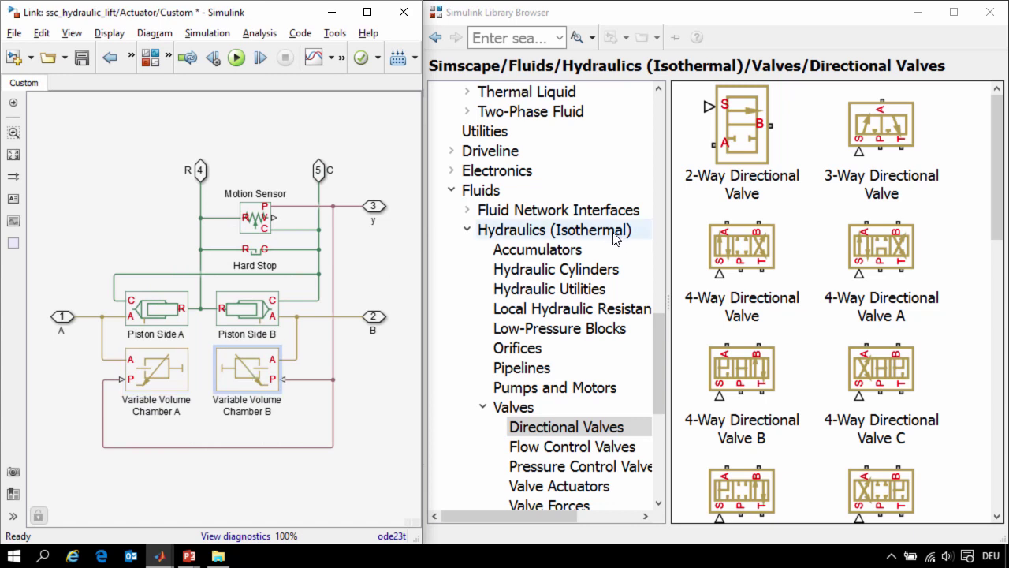
{"action": "left_click", "coordinate": [573, 267]}
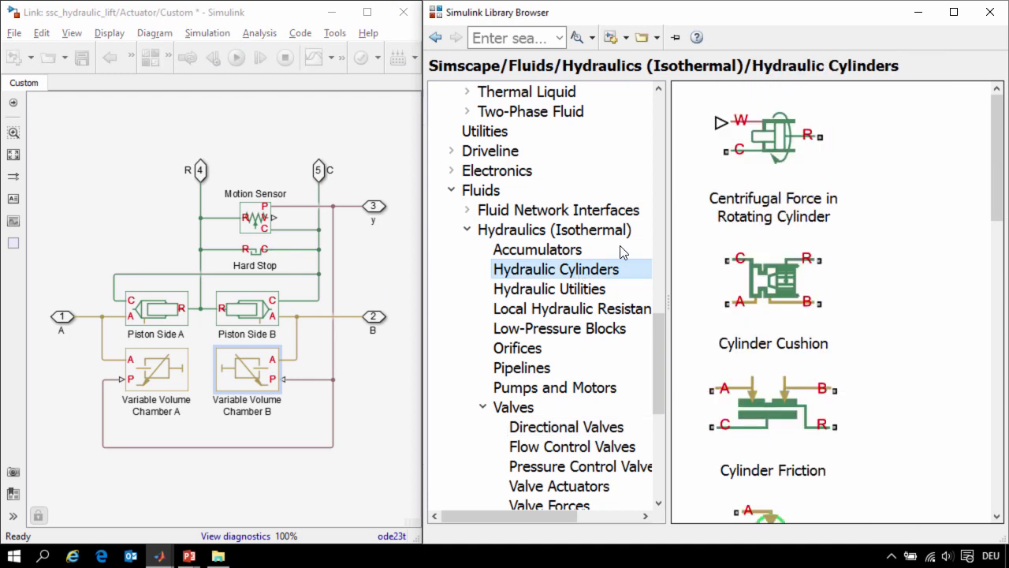
{"action": "left_click_drag", "start_coordinate": [998, 158], "coordinate": [980, 275]}
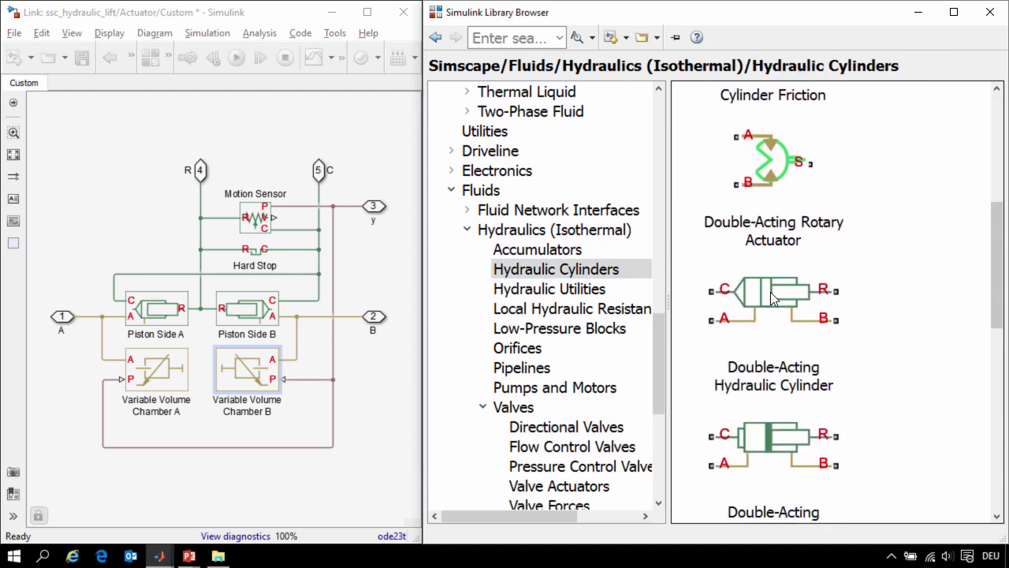
{"action": "left_click", "coordinate": [160, 246]}
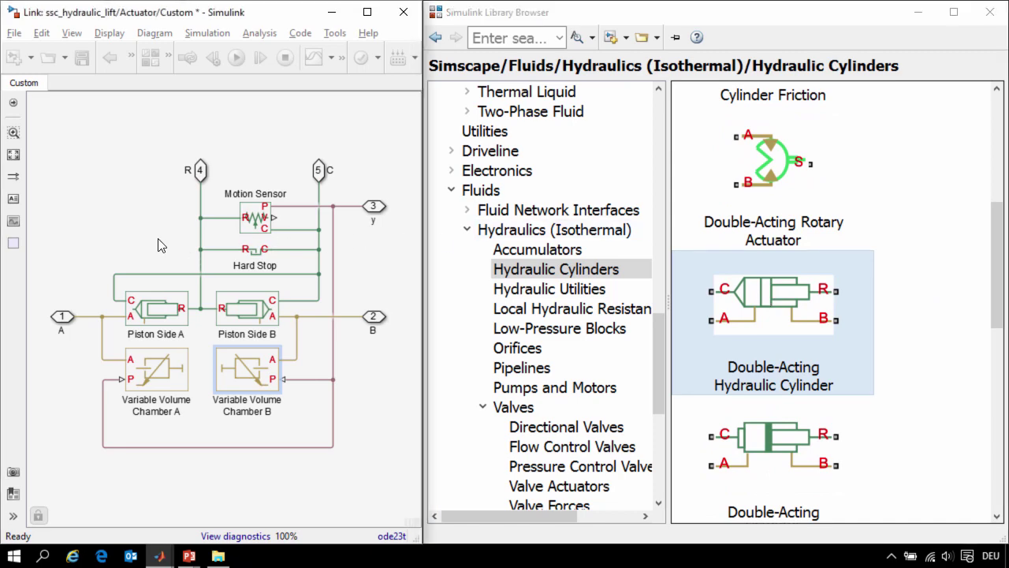
{"action": "key", "text": "Escape"}
{"action": "key", "text": "Escape"}
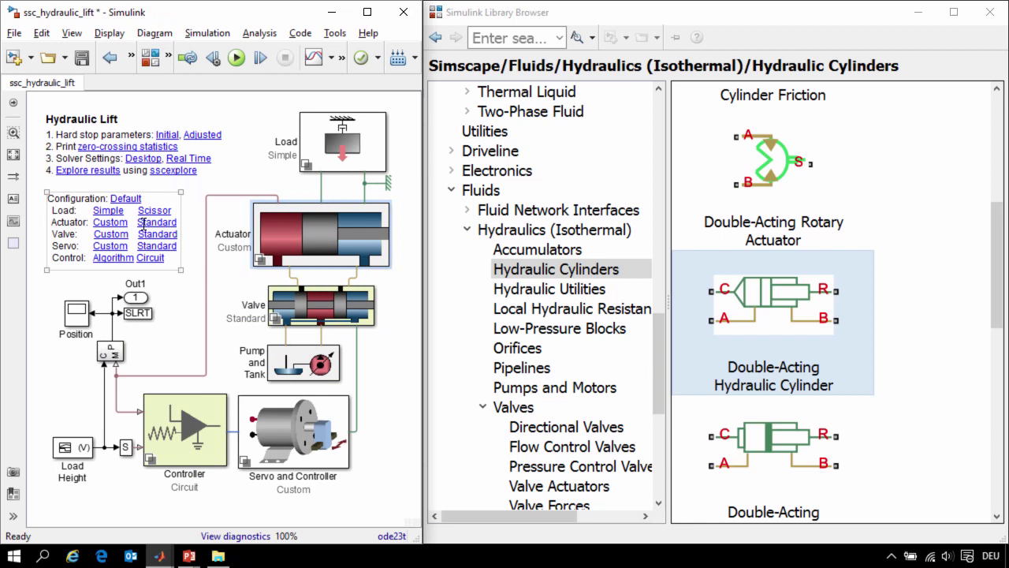
- View the Standard actuator's Double-Acting Hydraulic Cylinder, then return to the top level
{"action": "left_click", "coordinate": [271, 240]}
{"action": "double_click", "coordinate": [271, 240]}
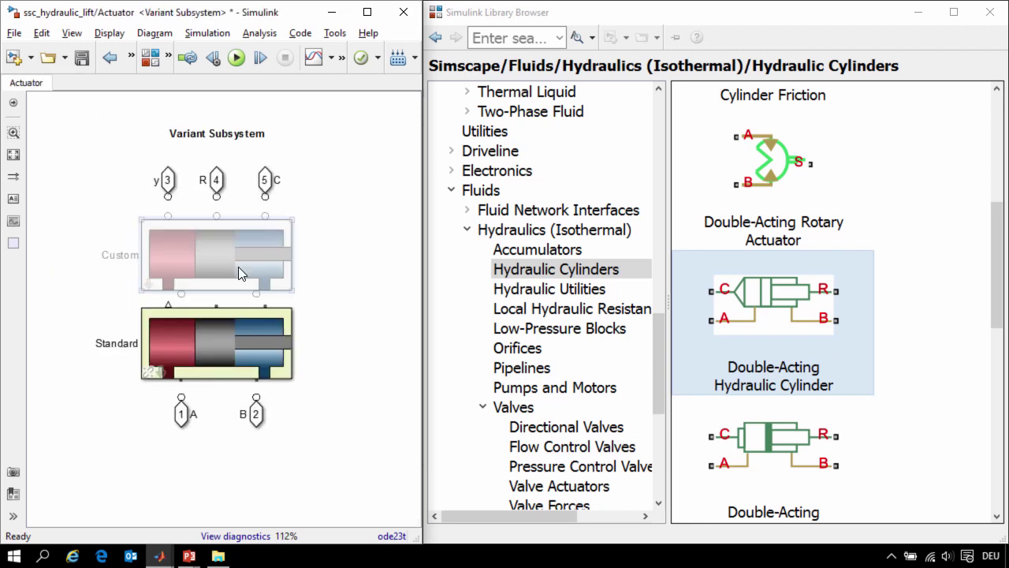
{"action": "double_click", "coordinate": [165, 375]}
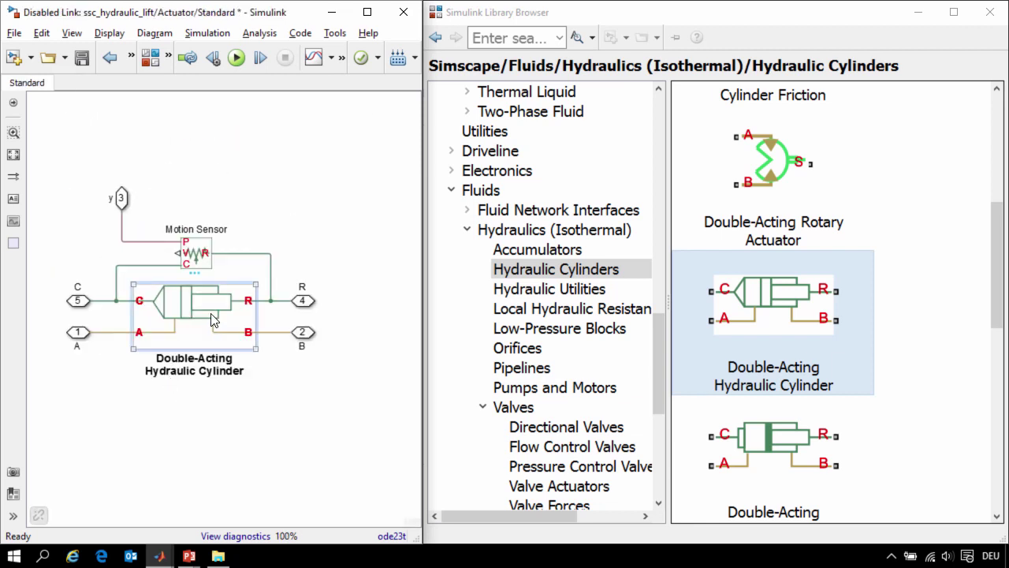
{"action": "left_click", "coordinate": [282, 240]}
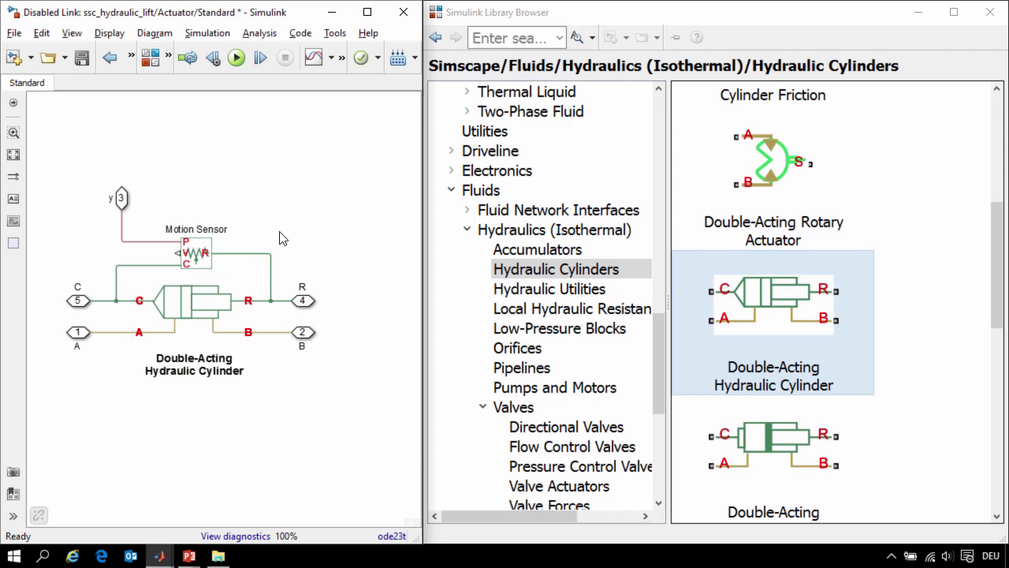
{"action": "key", "text": "Escape"}
{"action": "key", "text": "Escape"}
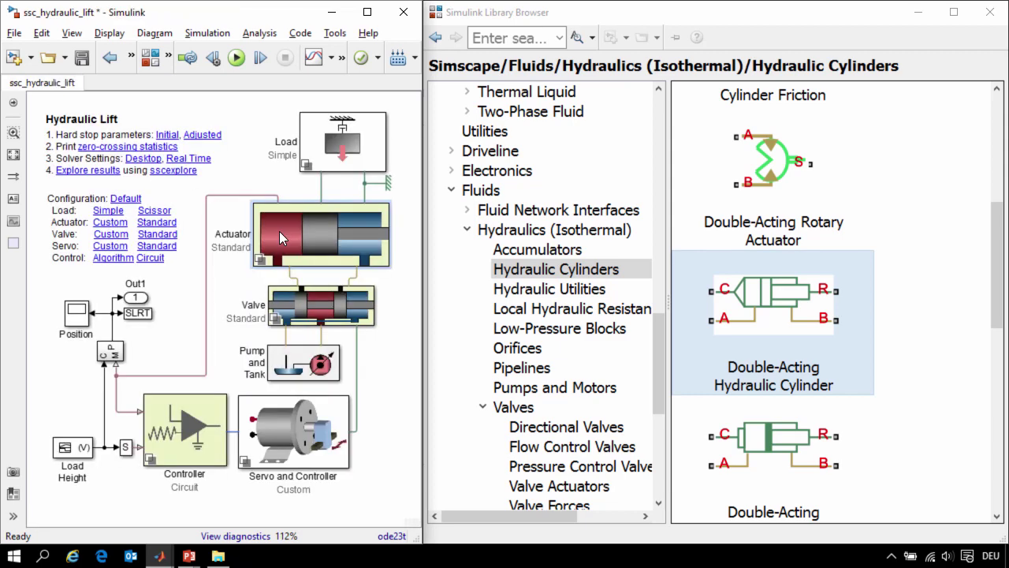
- Look inside the Custom servo diagram and browse Electronics > Actuators & Drivers > Rotational Actuators
{"action": "double_click", "coordinate": [290, 425]}
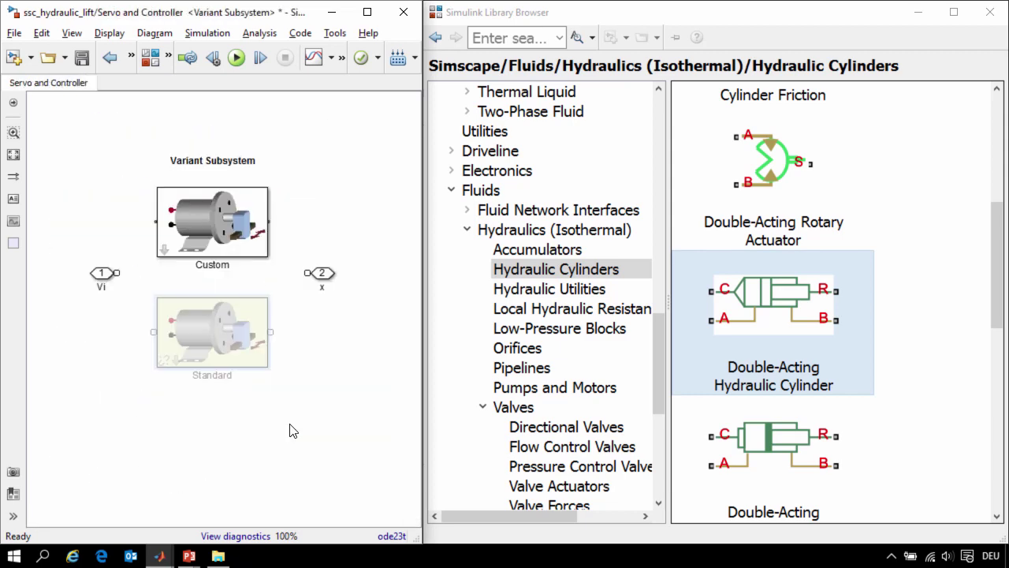
{"action": "left_click", "coordinate": [165, 251]}
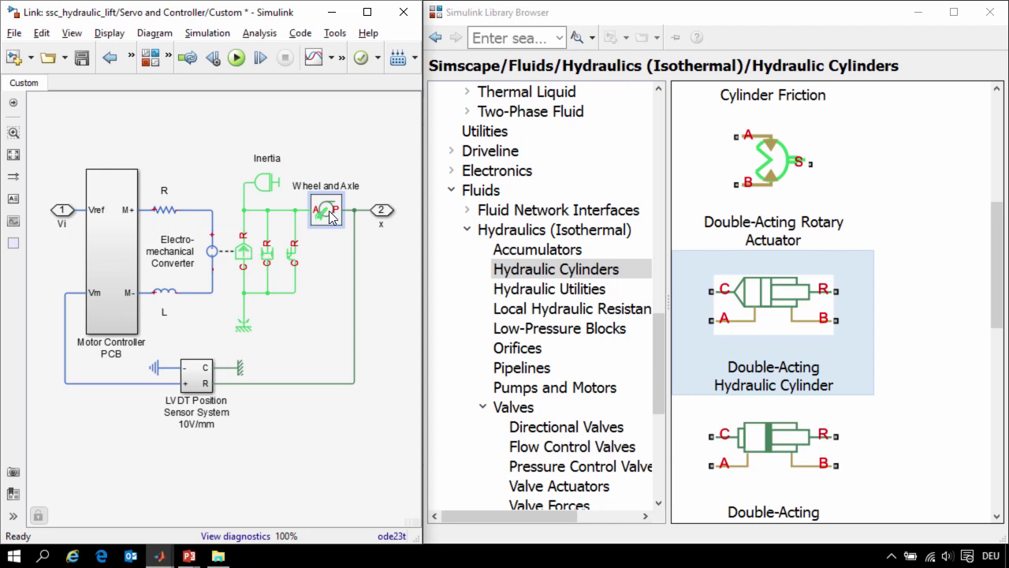
{"action": "left_click", "coordinate": [452, 170]}
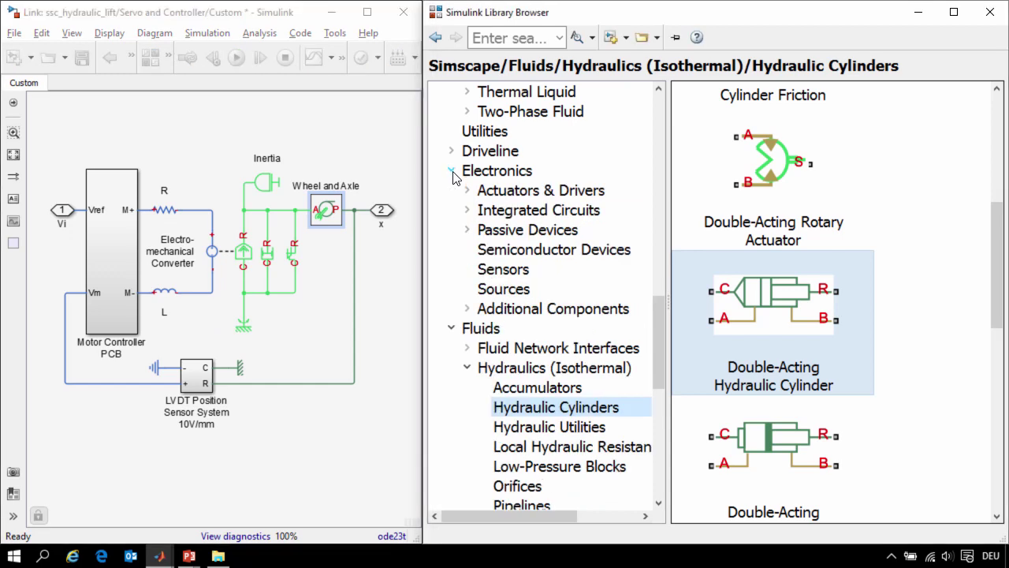
{"action": "left_click", "coordinate": [468, 191]}
{"action": "left_click", "coordinate": [534, 227]}
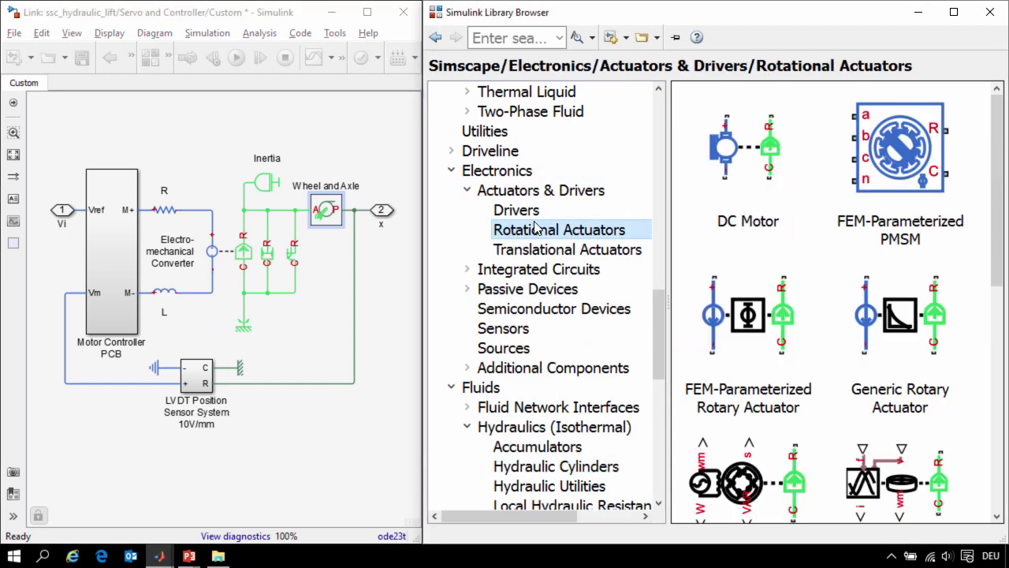
{"action": "left_click_drag", "start_coordinate": [999, 181], "coordinate": [1002, 351]}
{"action": "left_click_drag", "start_coordinate": [657, 338], "coordinate": [657, 318]}
- Browse the Driveline > Gears library blocks and return focus to the model
{"action": "left_click", "coordinate": [451, 249]}
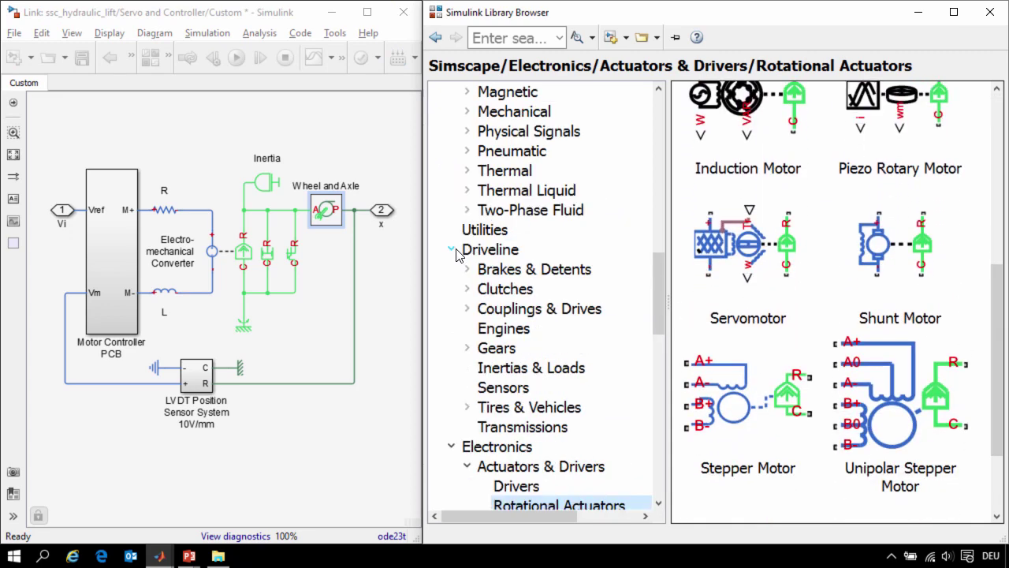
{"action": "left_click", "coordinate": [467, 348]}
{"action": "left_click", "coordinate": [484, 350]}
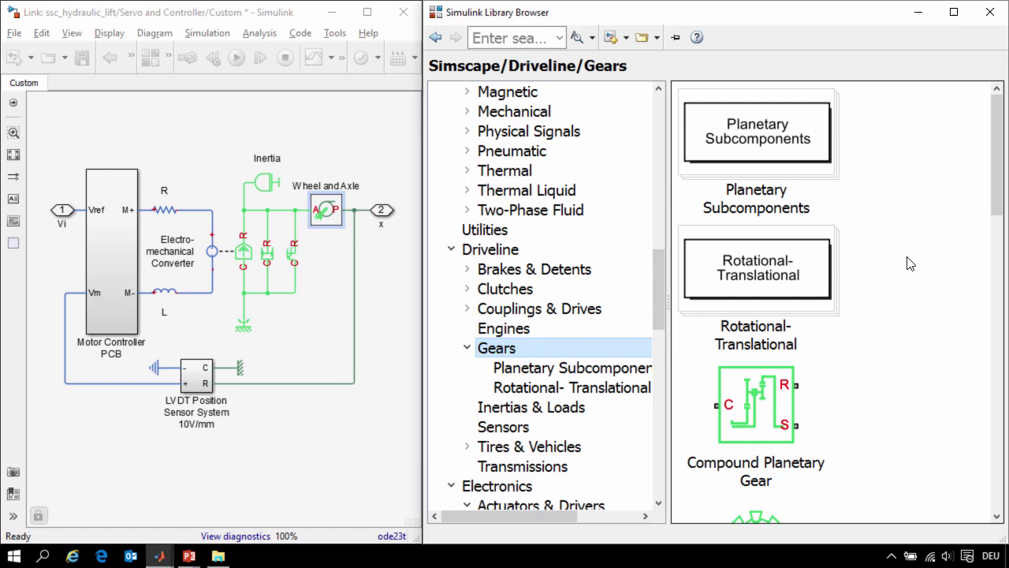
{"action": "left_click_drag", "start_coordinate": [998, 156], "coordinate": [999, 262]}
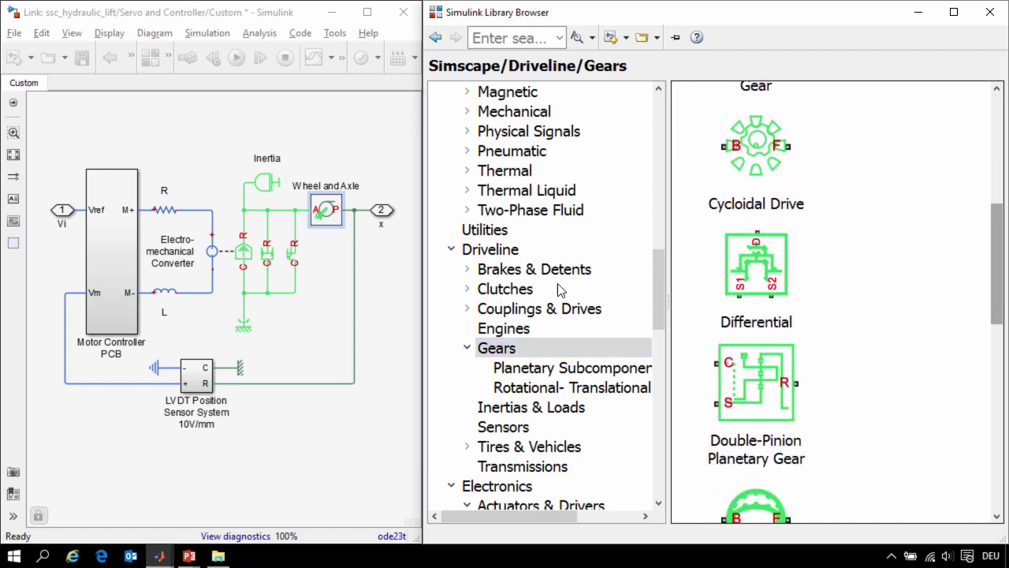
{"action": "left_click", "coordinate": [175, 158]}
- Make Standard the active servo variant and review the DC Motor parameterization without changes
{"action": "key", "text": "Escape"}
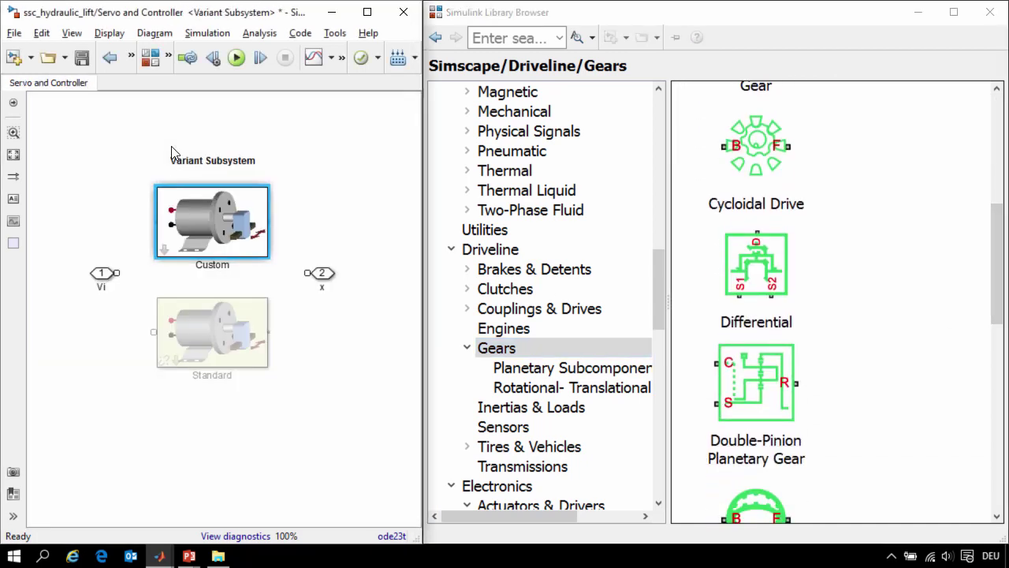
{"action": "key", "text": "Escape"}
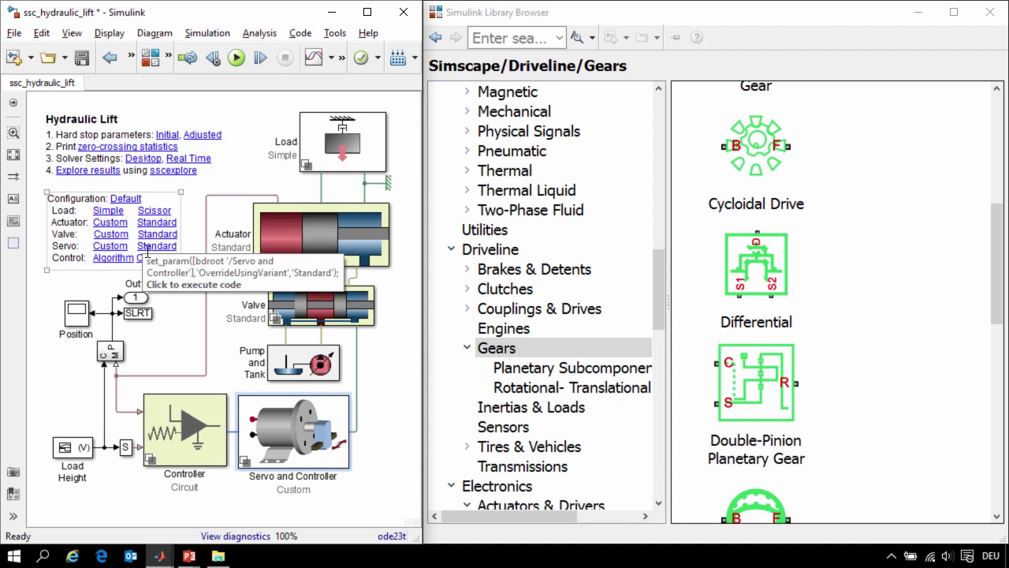
{"action": "left_click", "coordinate": [147, 250]}
{"action": "double_click", "coordinate": [272, 414]}
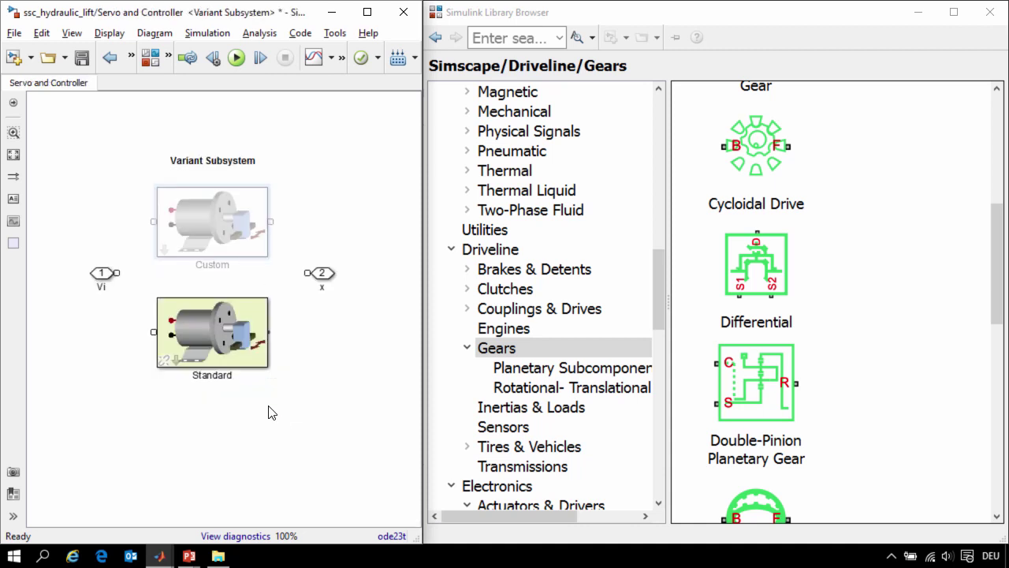
{"action": "double_click", "coordinate": [176, 359]}
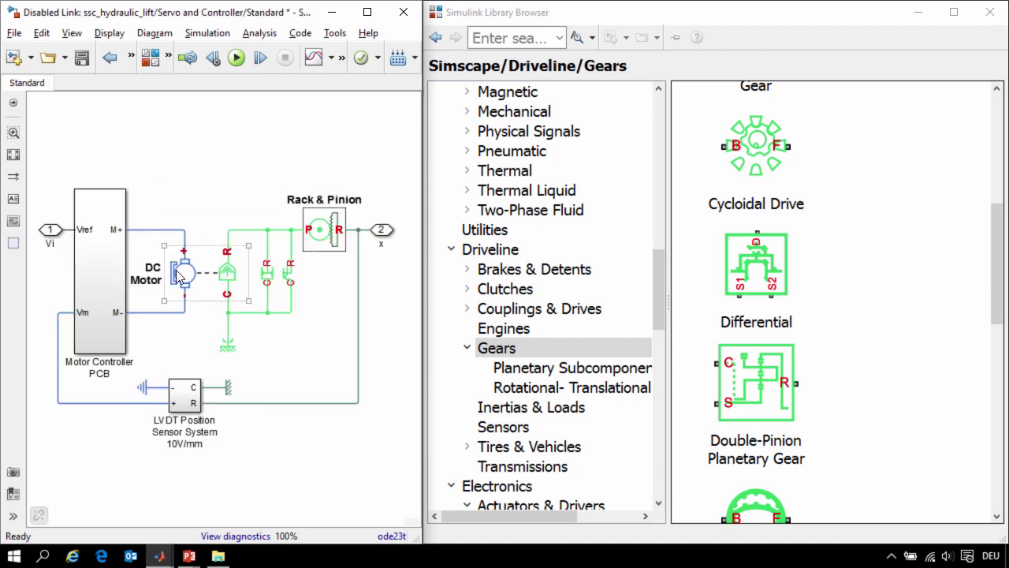
{"action": "double_click", "coordinate": [176, 269]}
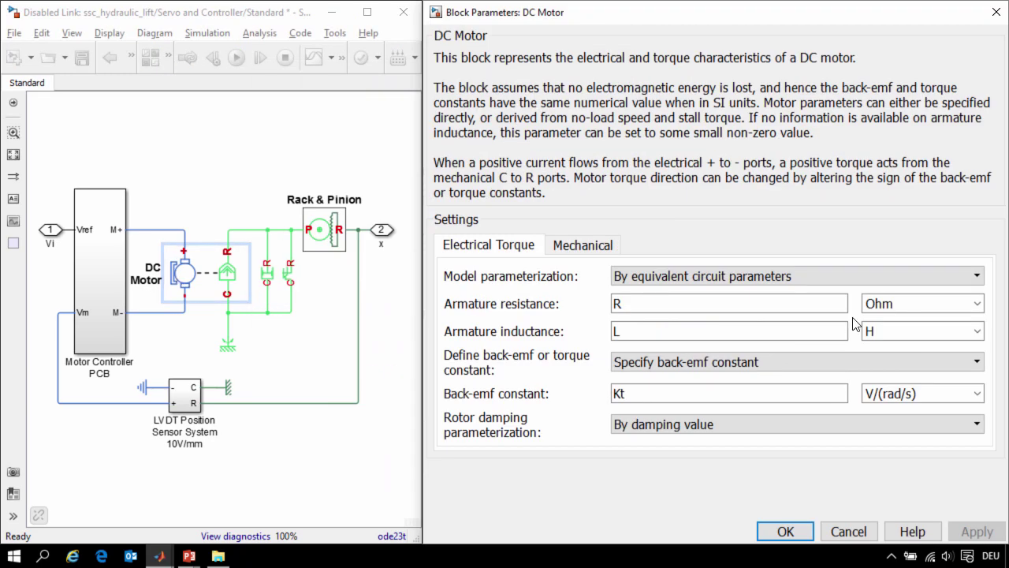
{"action": "left_click", "coordinate": [978, 276]}
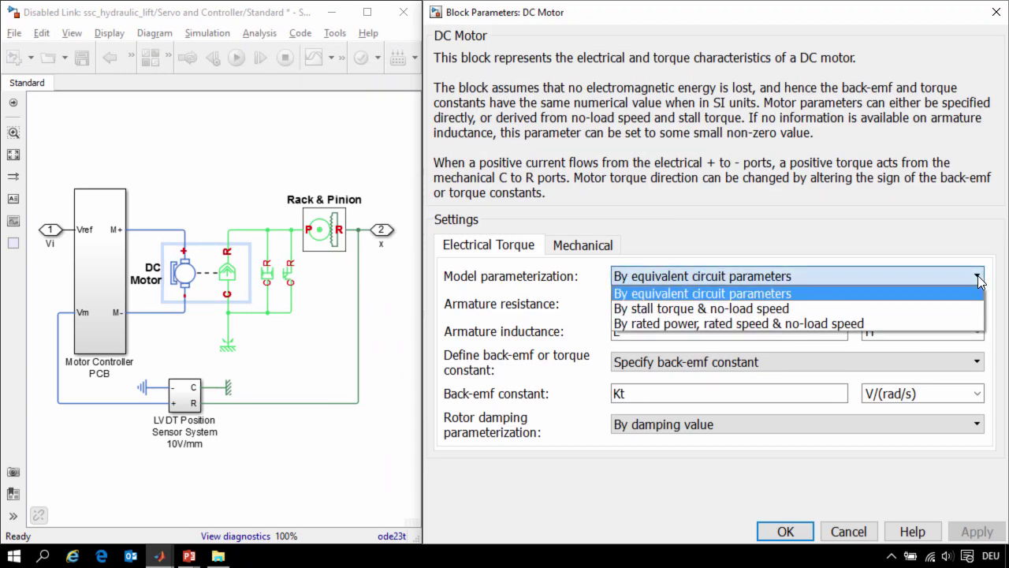
{"action": "left_click", "coordinate": [844, 532]}
- Check the Rack & Pinion meshing-loss friction options, discarding the Constant efficiency choice
{"action": "double_click", "coordinate": [333, 234]}
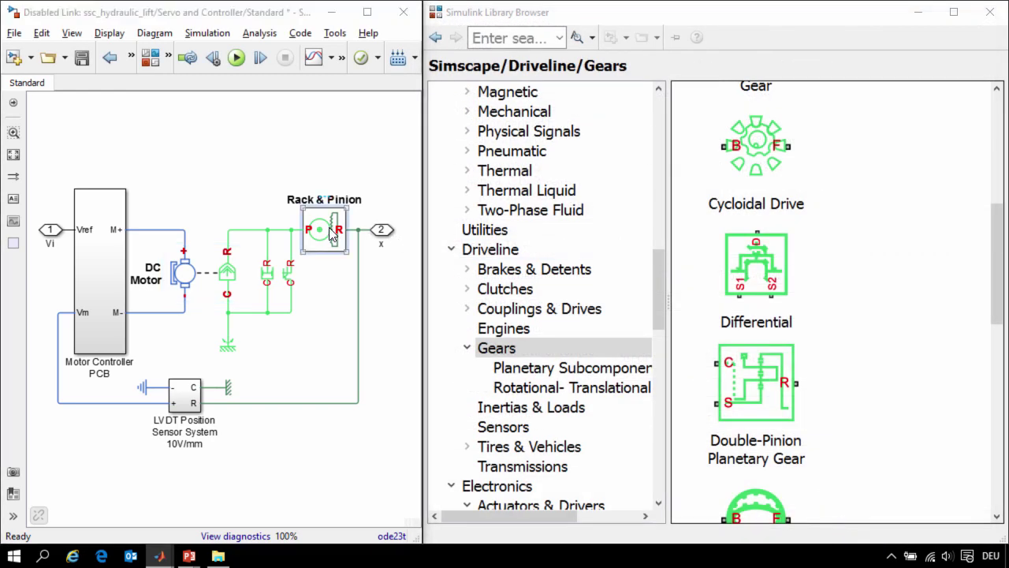
{"action": "left_click", "coordinate": [495, 252]}
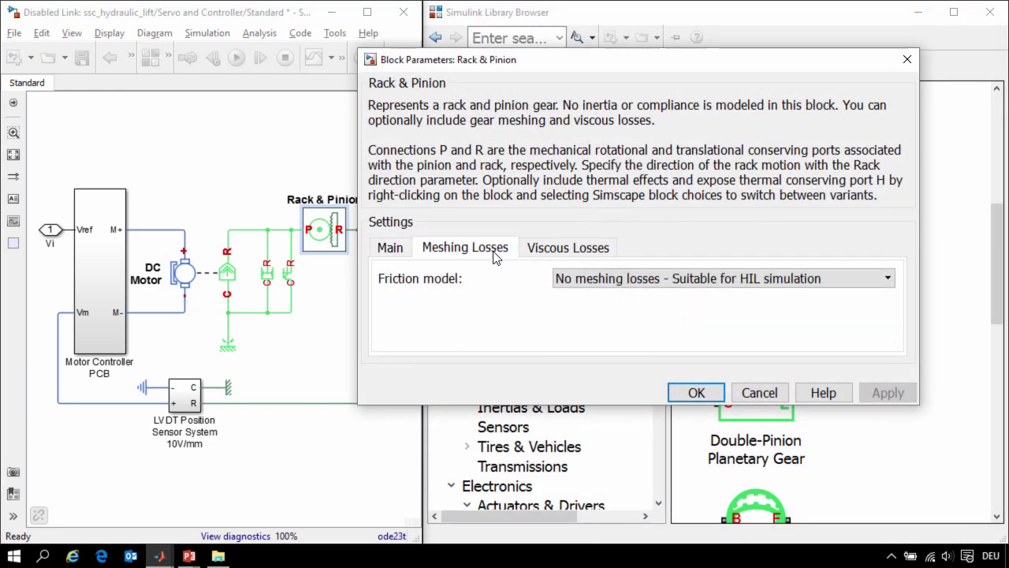
{"action": "left_click", "coordinate": [618, 280]}
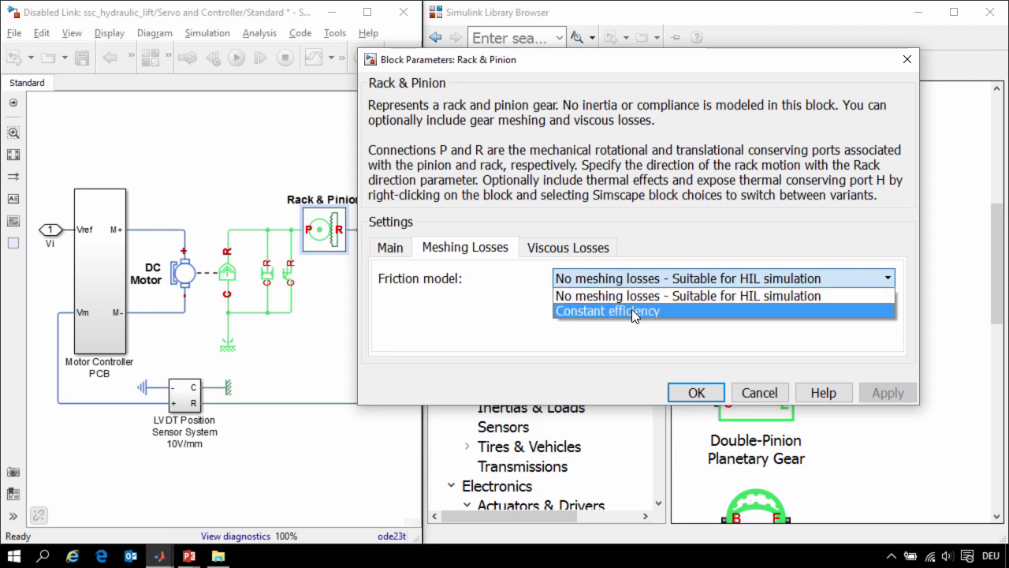
{"action": "left_click", "coordinate": [631, 309]}
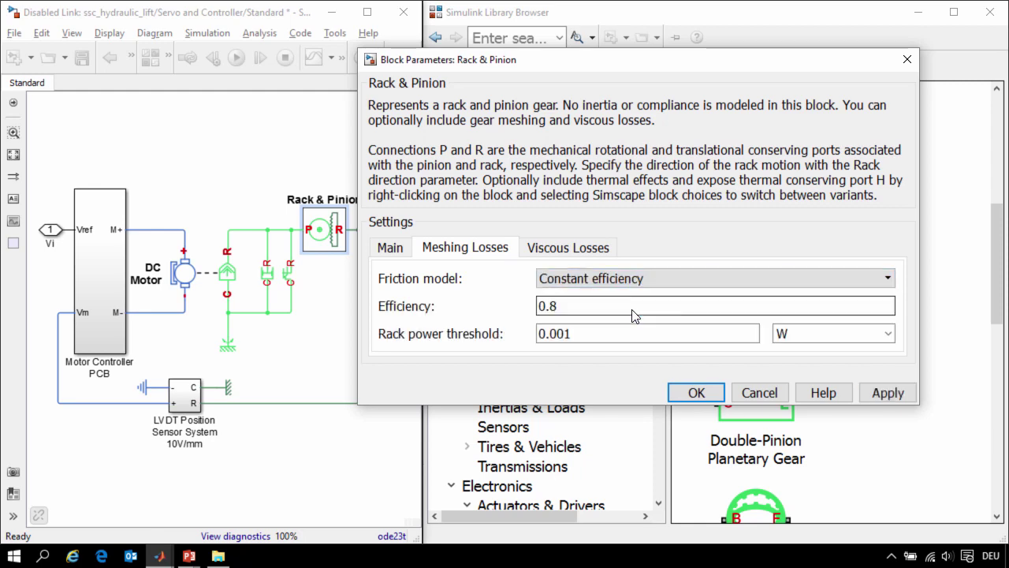
{"action": "left_click", "coordinate": [748, 390]}
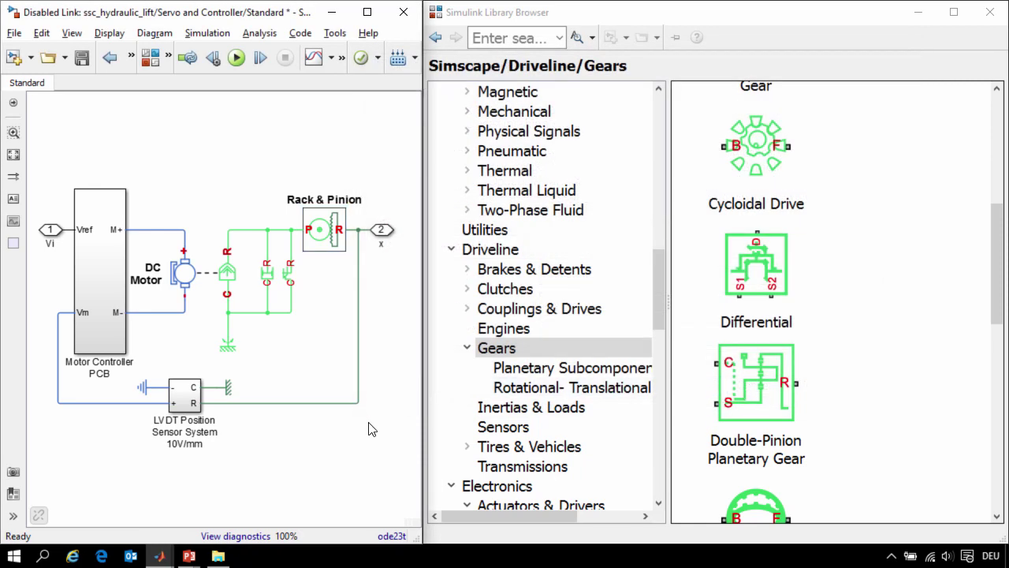
- Inspect the Simple load's Mass, Ideal Force Source and Translational Damper blocks
{"action": "key", "text": "Escape"}
{"action": "key", "text": "Escape"}
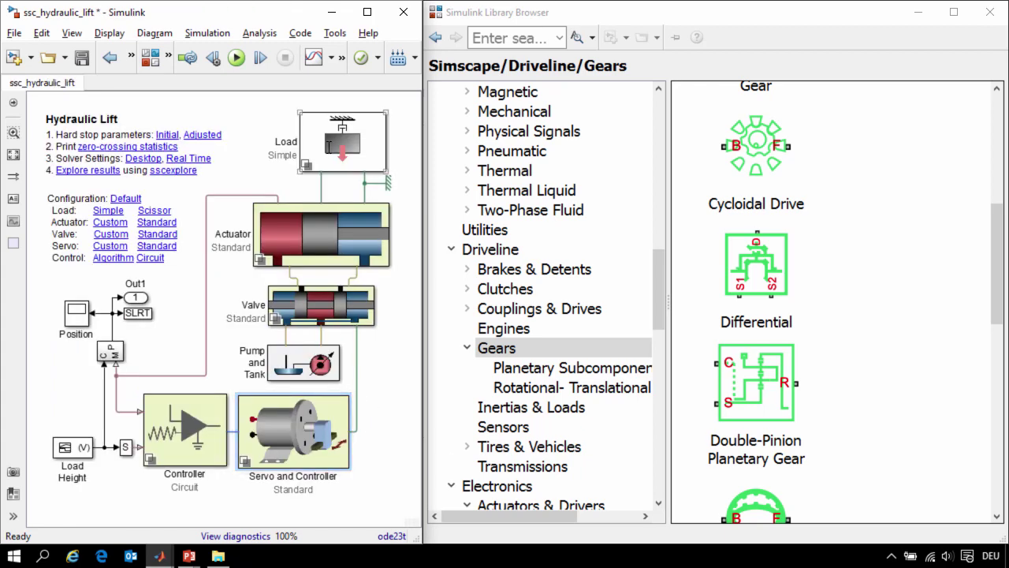
{"action": "double_click", "coordinate": [329, 147]}
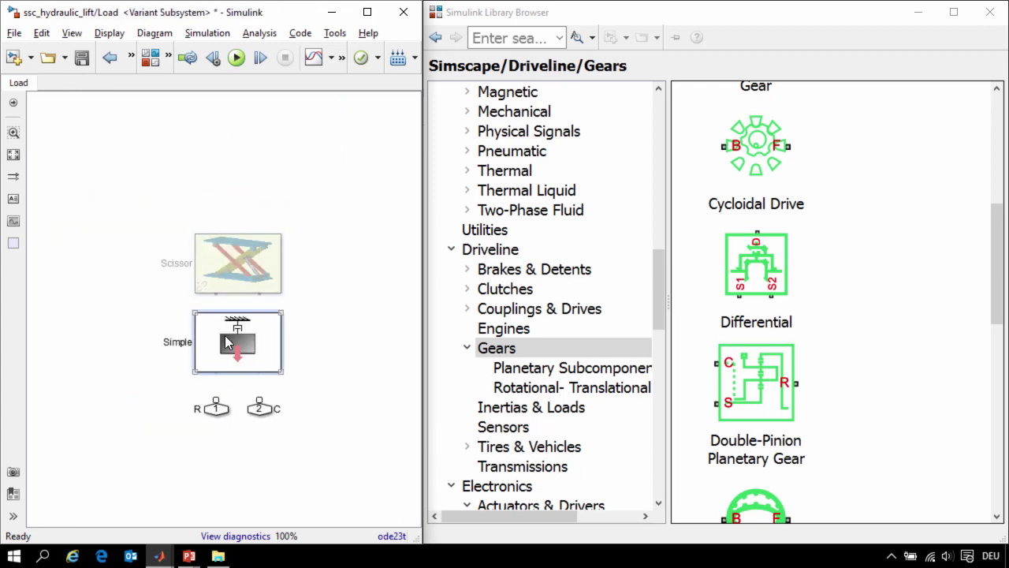
{"action": "double_click", "coordinate": [228, 340]}
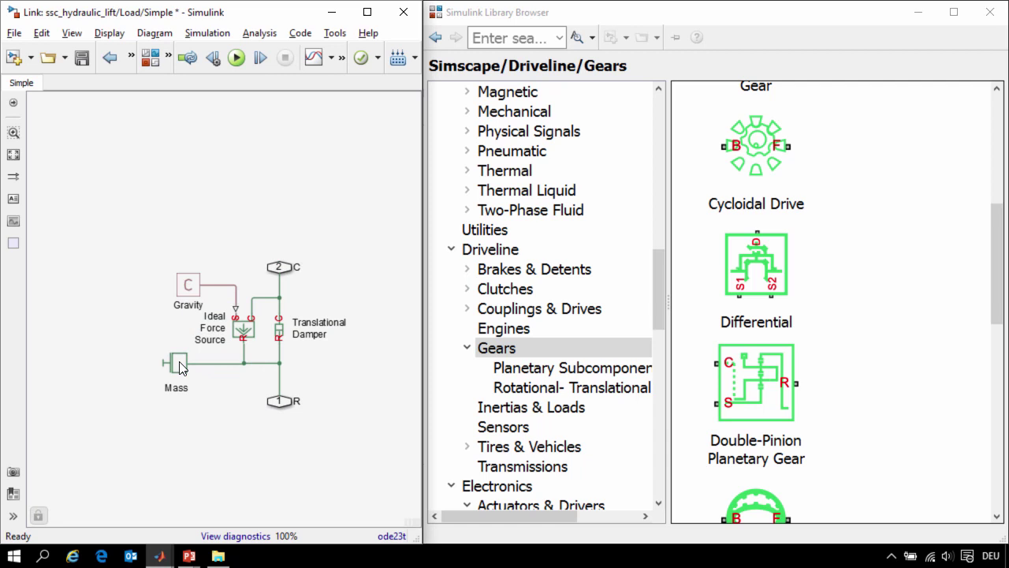
{"action": "left_click", "coordinate": [194, 363]}
{"action": "left_click", "coordinate": [244, 331]}
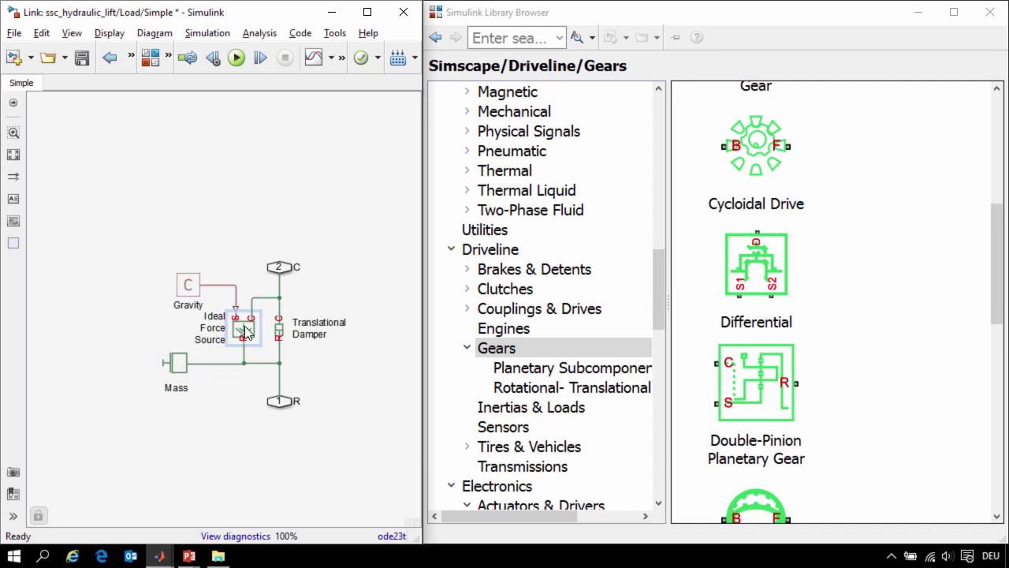
{"action": "left_click", "coordinate": [283, 331]}
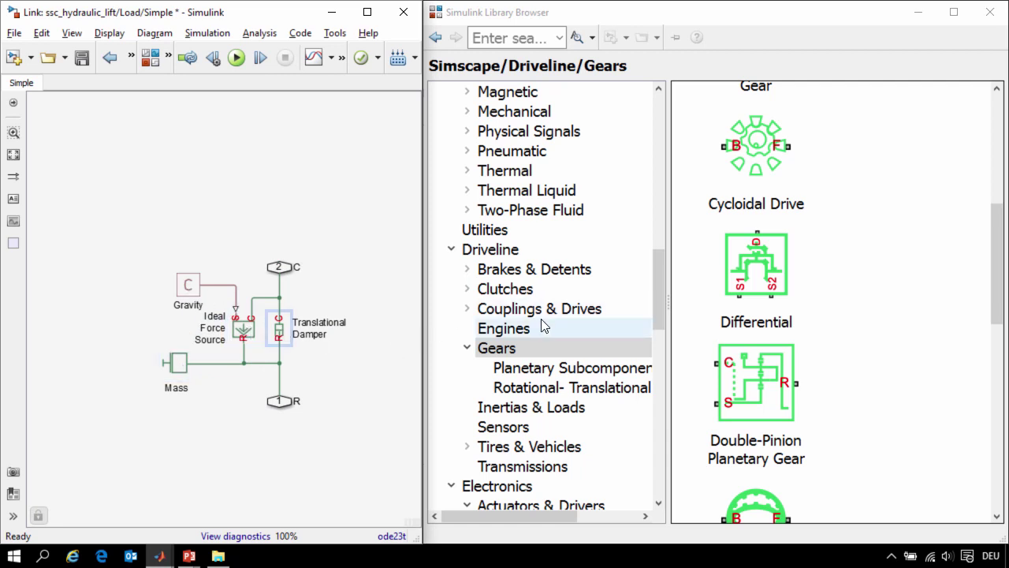
- Browse Multibody Body Elements, Joints, and Gears and Couplings, then return to the top level
{"action": "left_click_drag", "start_coordinate": [655, 270], "coordinate": [659, 445]}
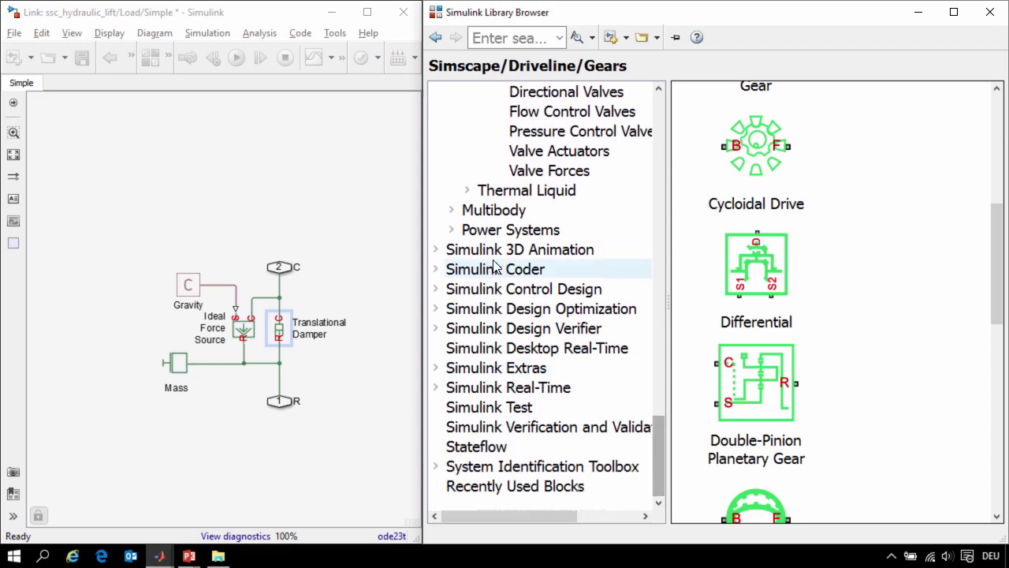
{"action": "left_click", "coordinate": [452, 211]}
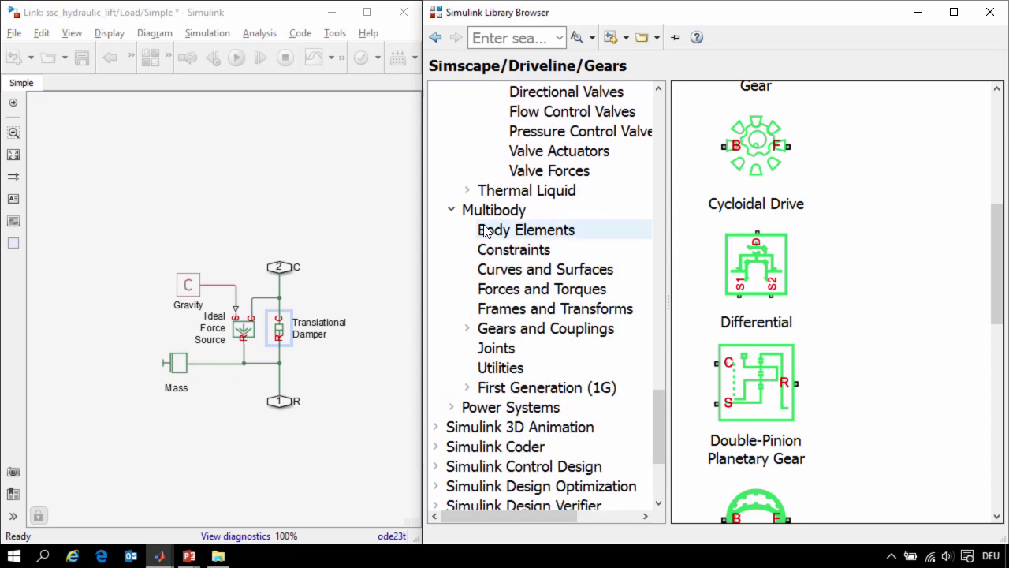
{"action": "left_click", "coordinate": [484, 230]}
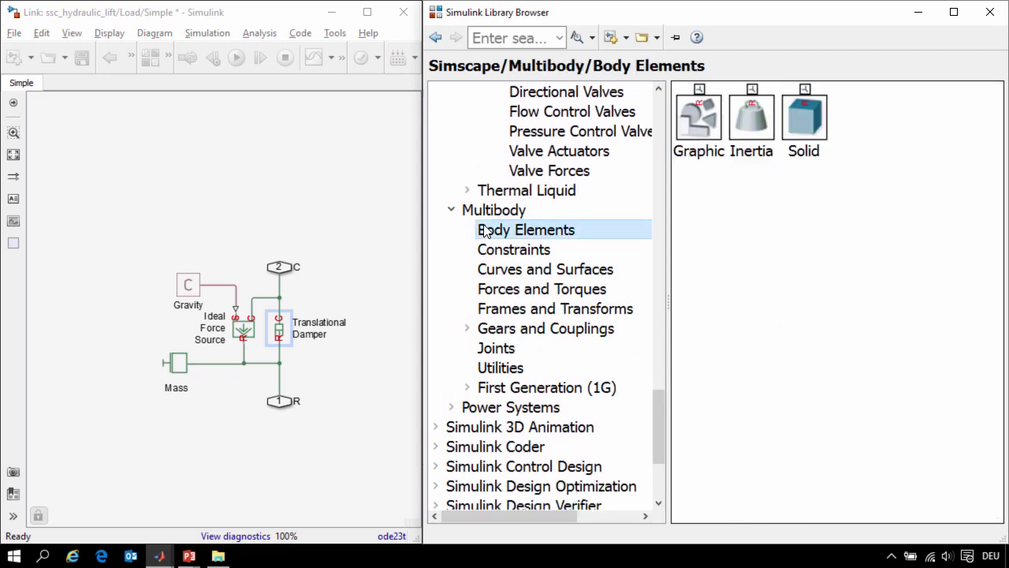
{"action": "left_click", "coordinate": [494, 349]}
{"action": "left_click", "coordinate": [501, 330]}
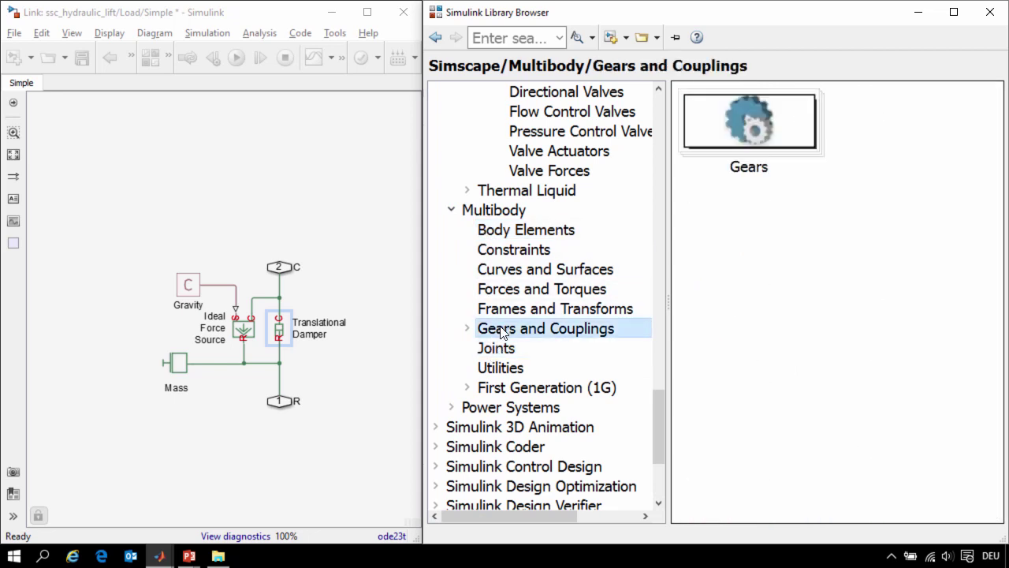
{"action": "left_click", "coordinate": [343, 283]}
{"action": "key", "text": "Escape"}
{"action": "key", "text": "Escape"}
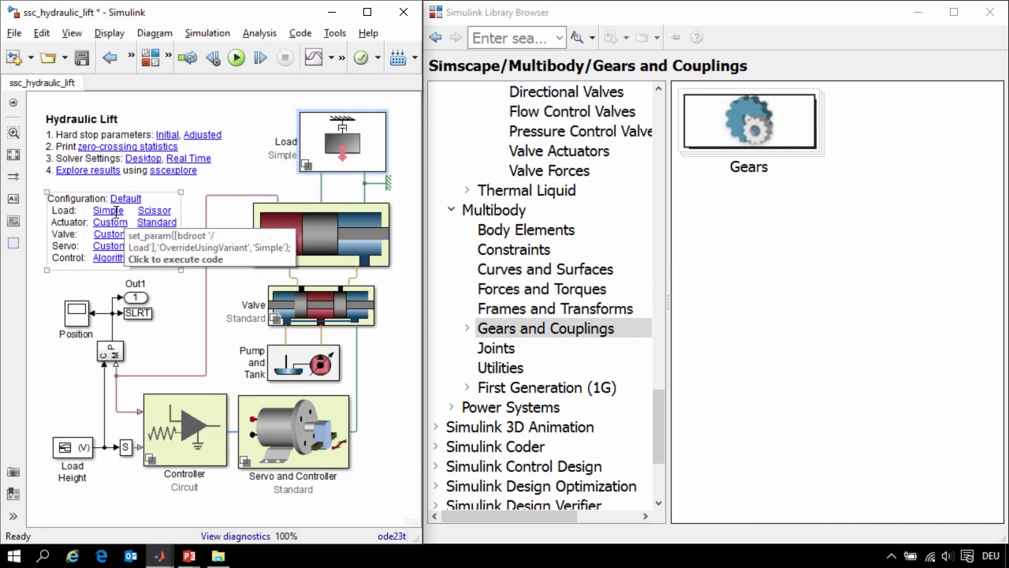
- Switch the Load to Scissor and inspect Link R and the Revolute Joint in Inner Links
{"action": "left_click", "coordinate": [154, 211]}
{"action": "left_click", "coordinate": [336, 158]}
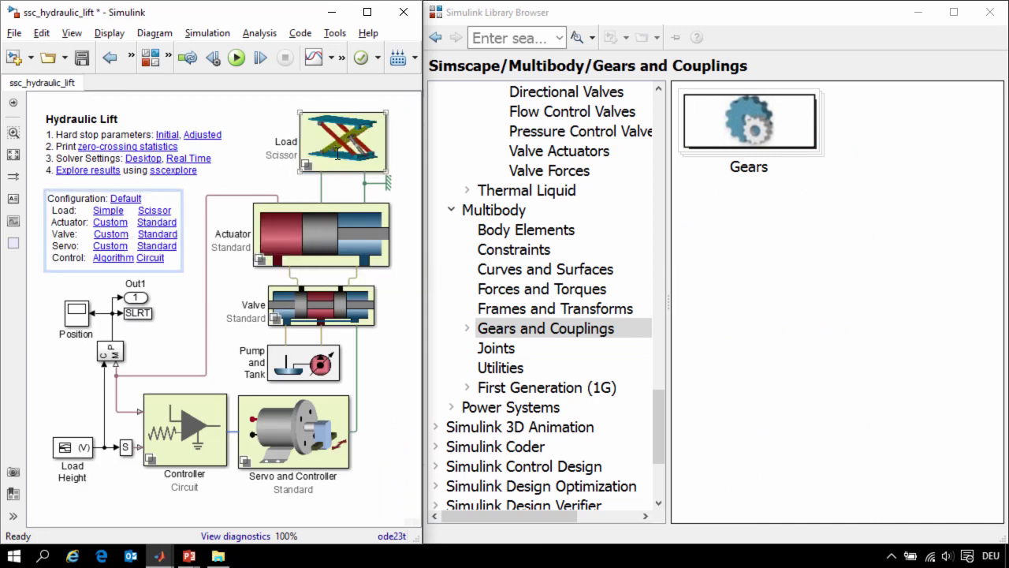
{"action": "double_click", "coordinate": [337, 154]}
{"action": "double_click", "coordinate": [249, 260]}
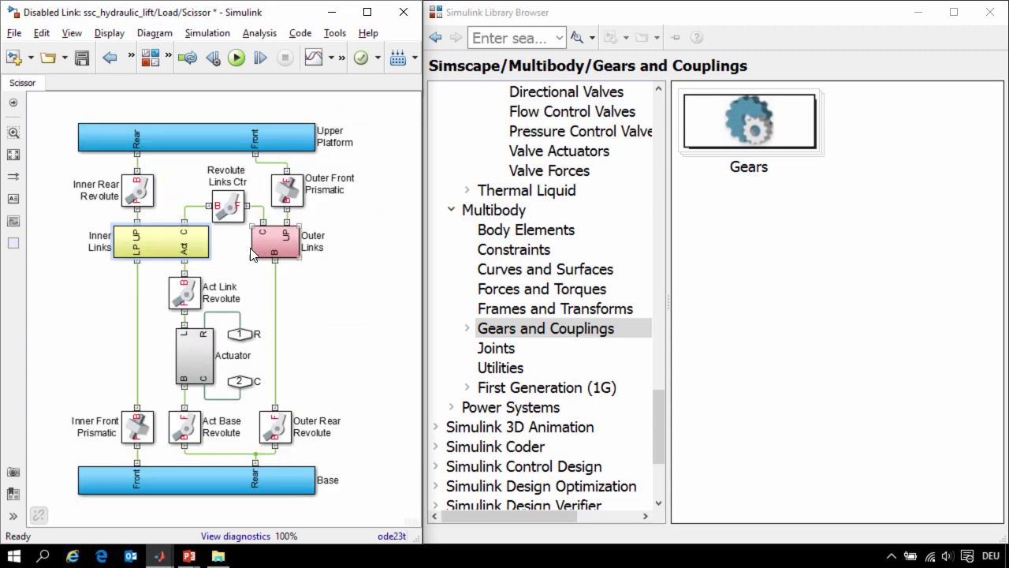
{"action": "double_click", "coordinate": [199, 251]}
{"action": "left_click", "coordinate": [366, 321]}
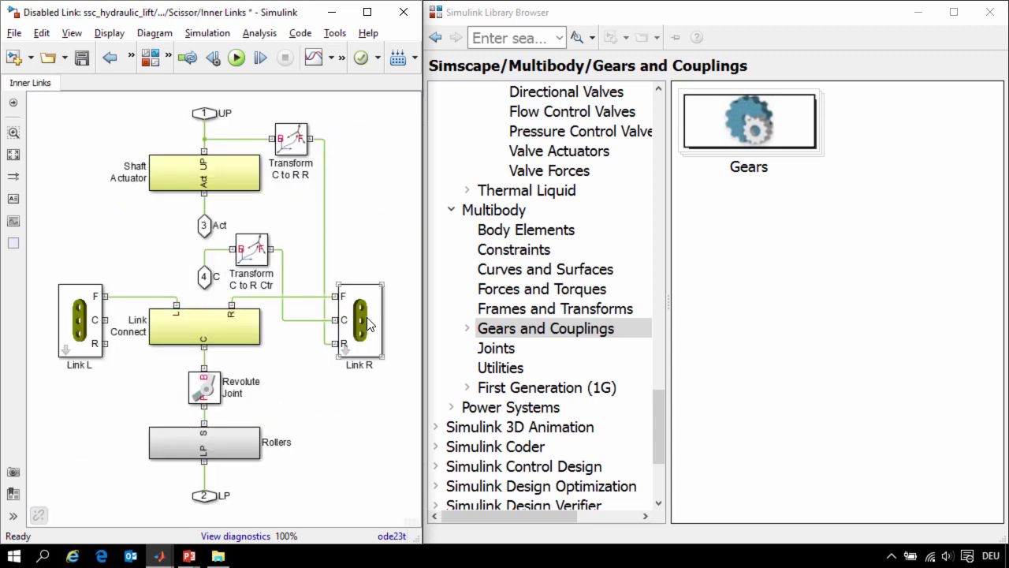
{"action": "left_click", "coordinate": [213, 391]}
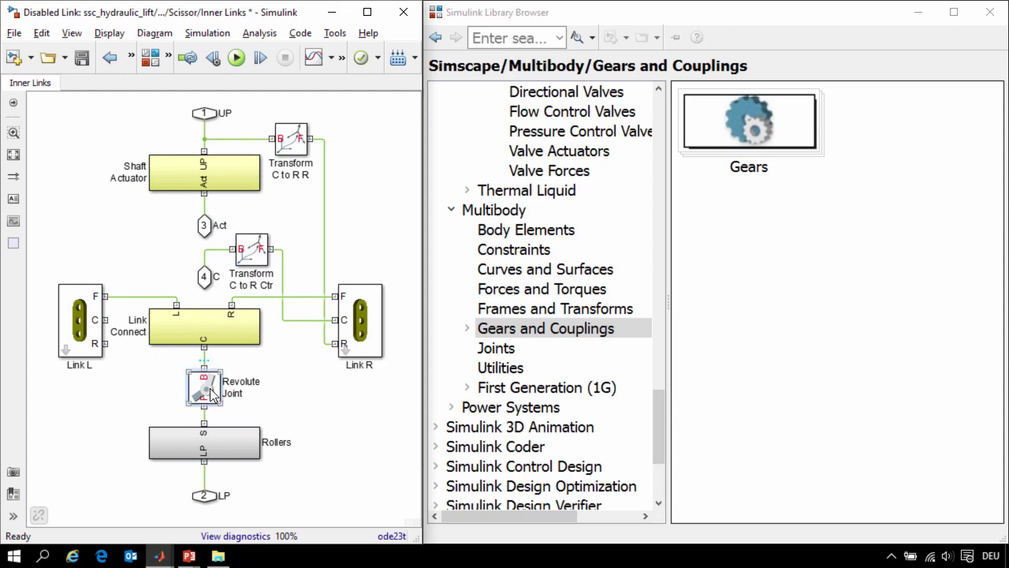
{"action": "key", "text": "Escape"}
{"action": "key", "text": "Escape"}
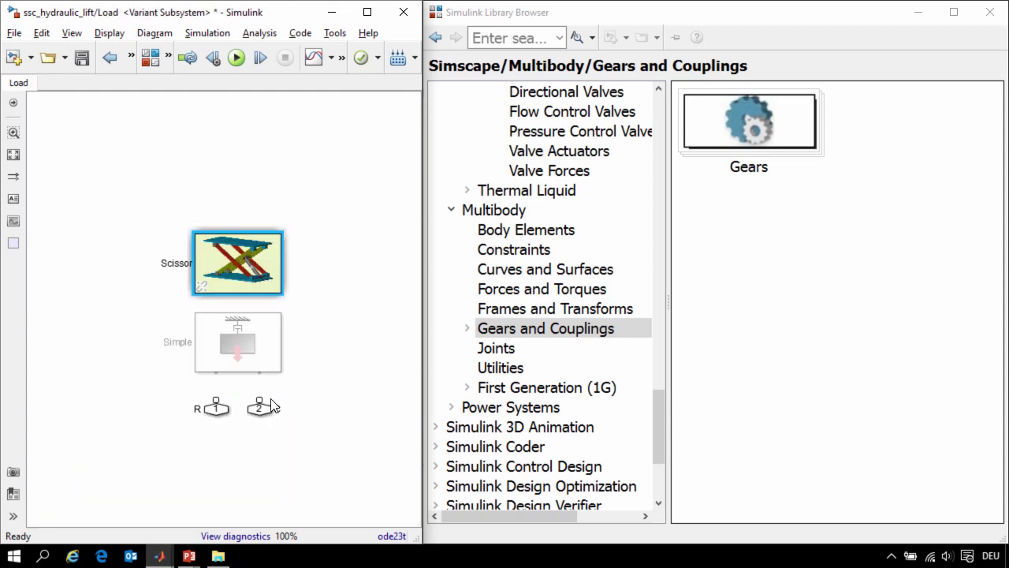
- Rewind the scissor lift animation in Mechanics Explorer, play it to about 17 s, and pause
{"action": "key", "text": "Escape"}
{"action": "key", "text": "alt+Tab"}
{"action": "key", "text": "alt+Tab"}
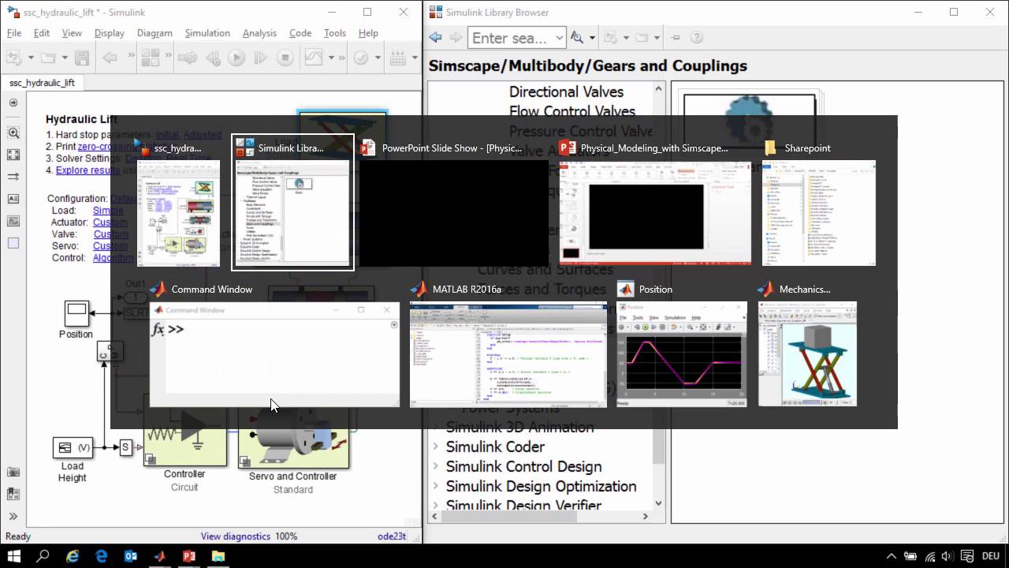
{"action": "key", "text": "alt+Tab"}
{"action": "key", "text": "alt+Tab"}
{"action": "key", "text": "alt+Tab"}
{"action": "key", "text": "alt+Tab"}
{"action": "key", "text": "alt+Tab"}
{"action": "key", "text": "alt+Tab"}
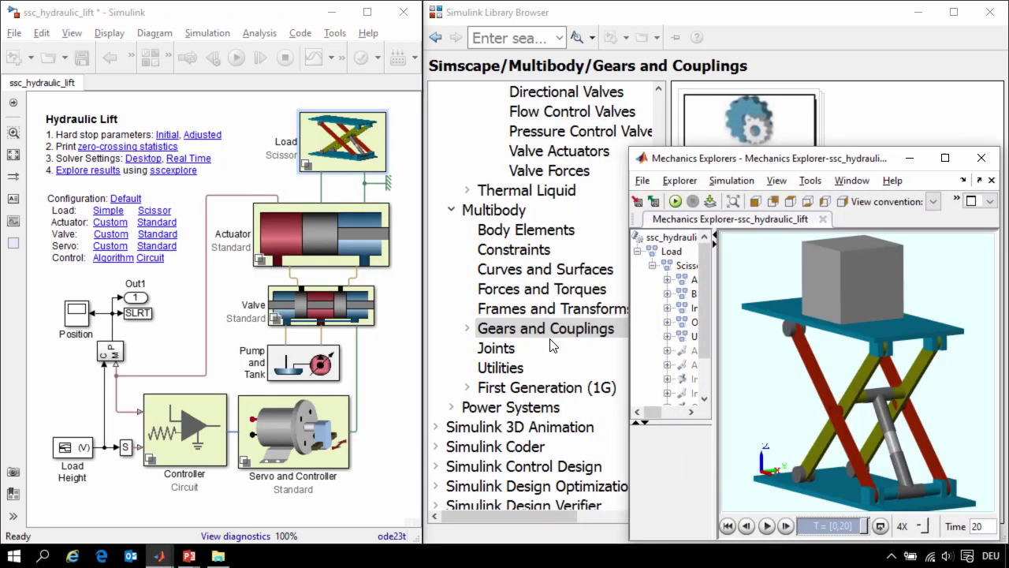
{"action": "left_click", "coordinate": [727, 526]}
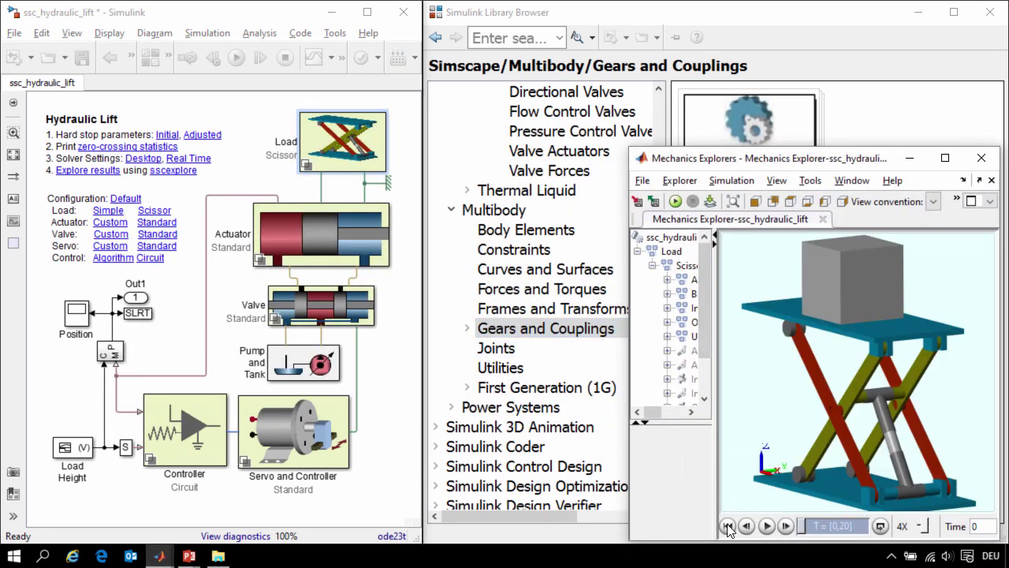
{"action": "left_click", "coordinate": [765, 526]}
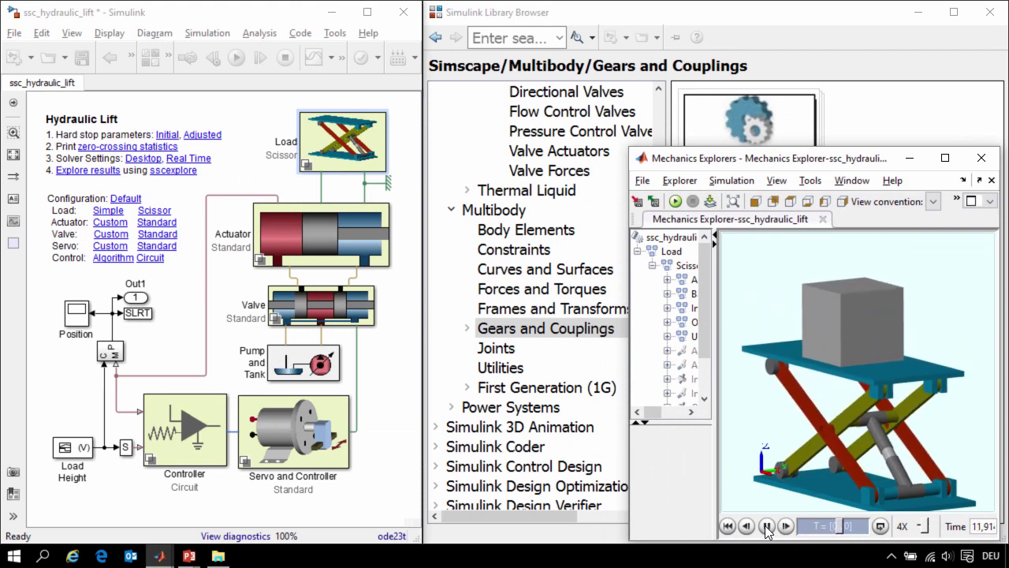
{"action": "left_click", "coordinate": [767, 527]}
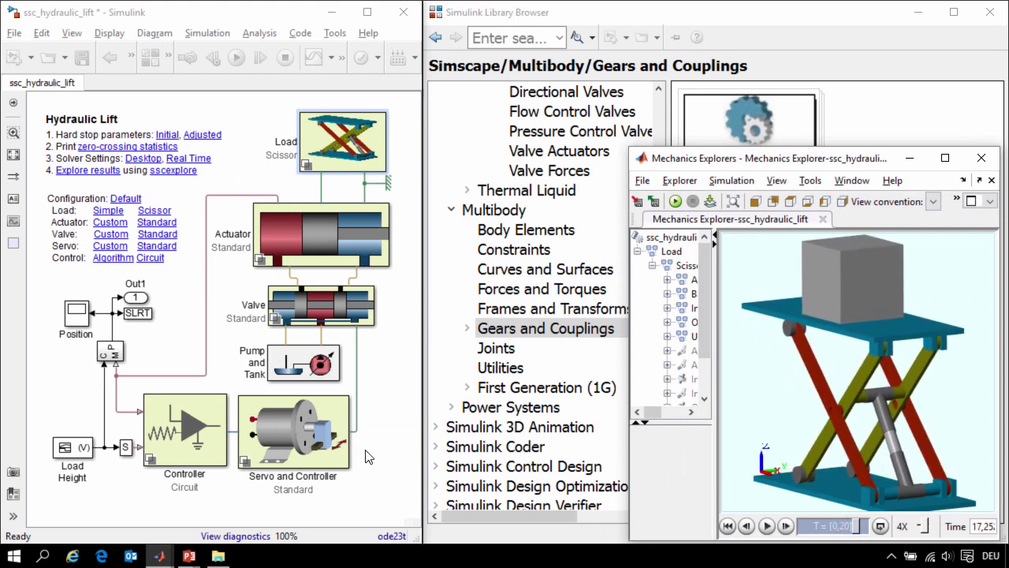
{"action": "left_click", "coordinate": [379, 419]}
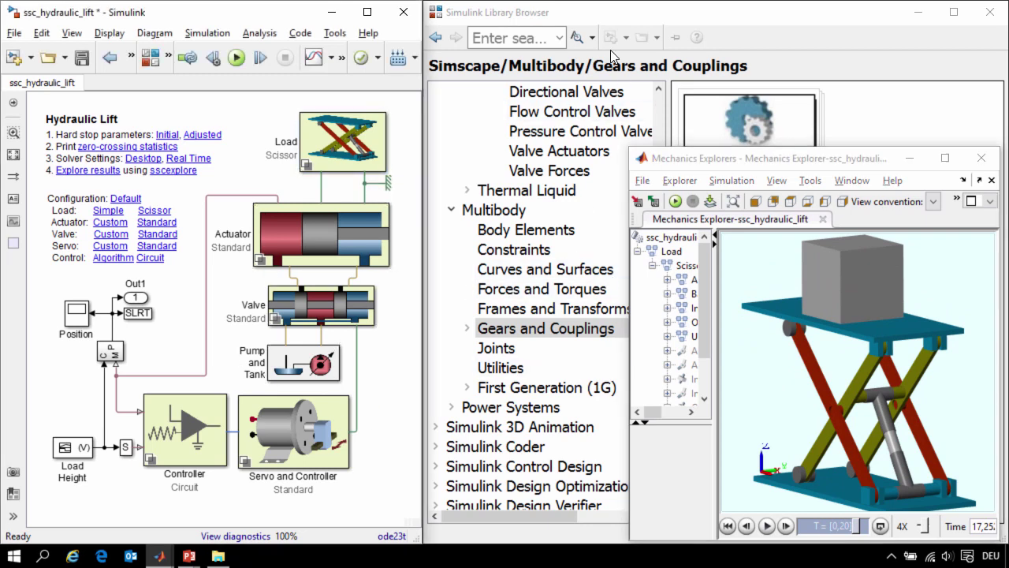
- Expand Power Systems > Simscape Components > Machines to list its six machine blocks
{"action": "left_click", "coordinate": [604, 22]}
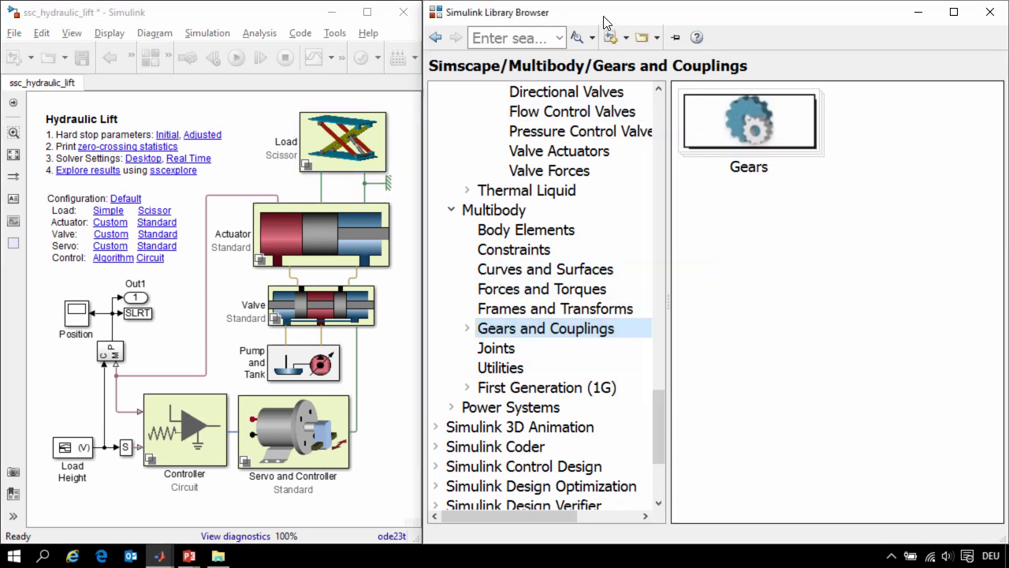
{"action": "left_click", "coordinate": [452, 406]}
{"action": "left_click_drag", "start_coordinate": [656, 398], "coordinate": [658, 438]}
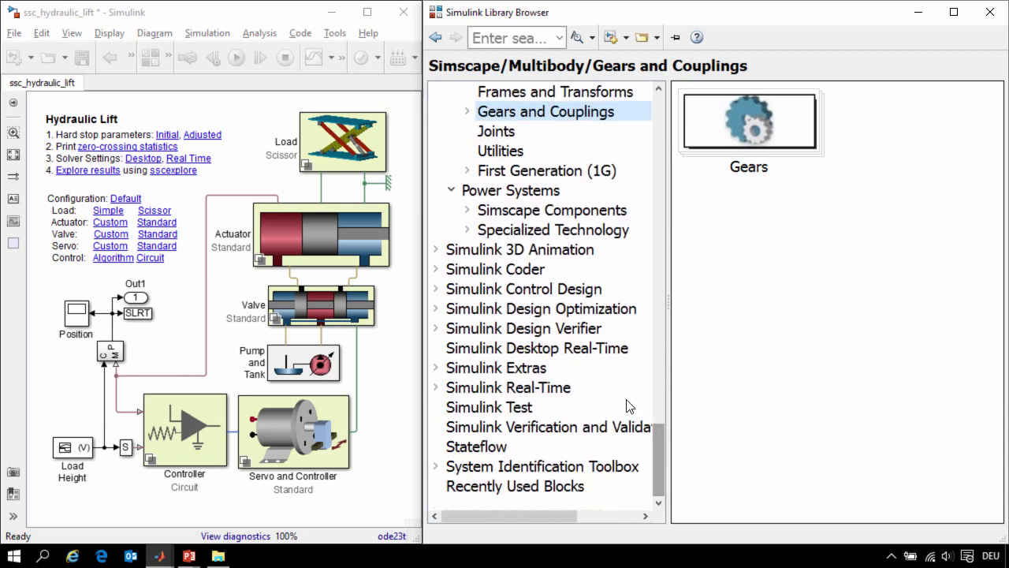
{"action": "left_click", "coordinate": [477, 192]}
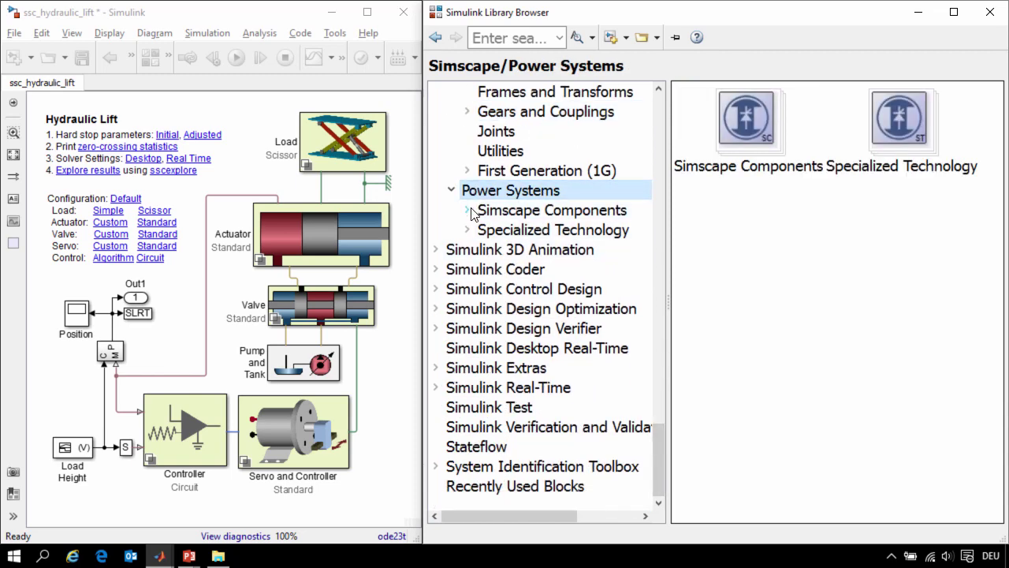
{"action": "left_click", "coordinate": [469, 210]}
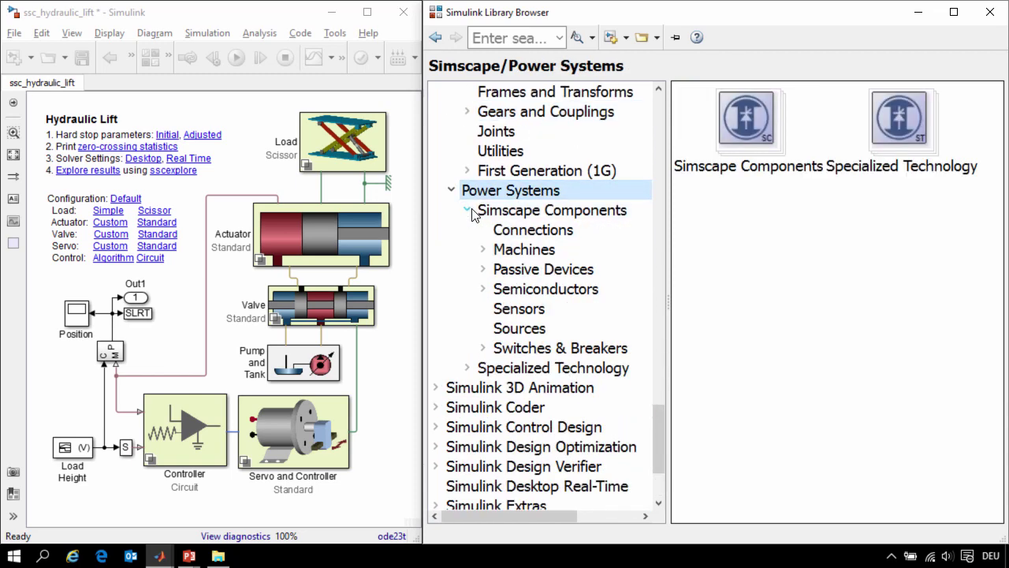
{"action": "left_click", "coordinate": [519, 251]}
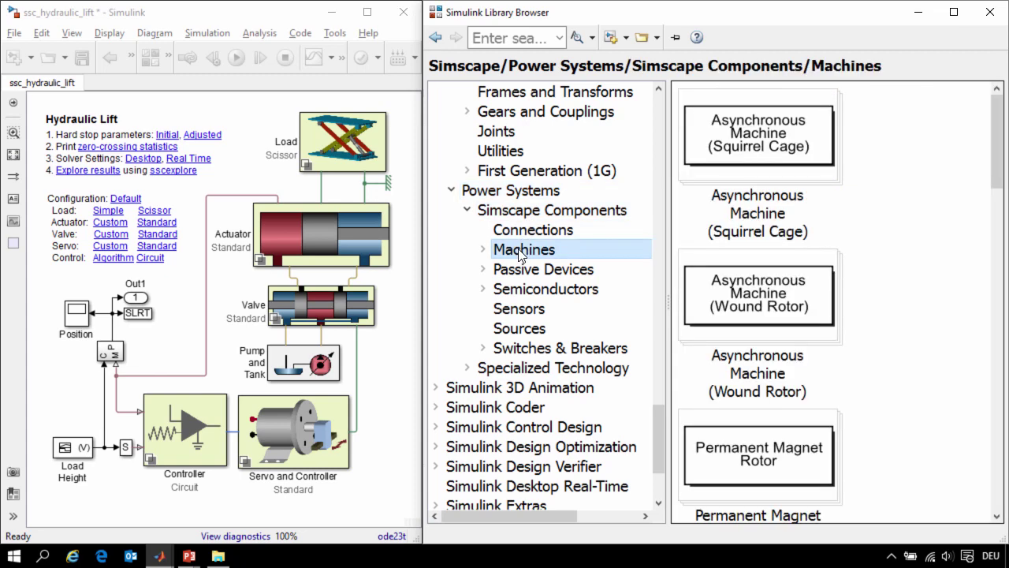
{"action": "left_click", "coordinate": [486, 249]}
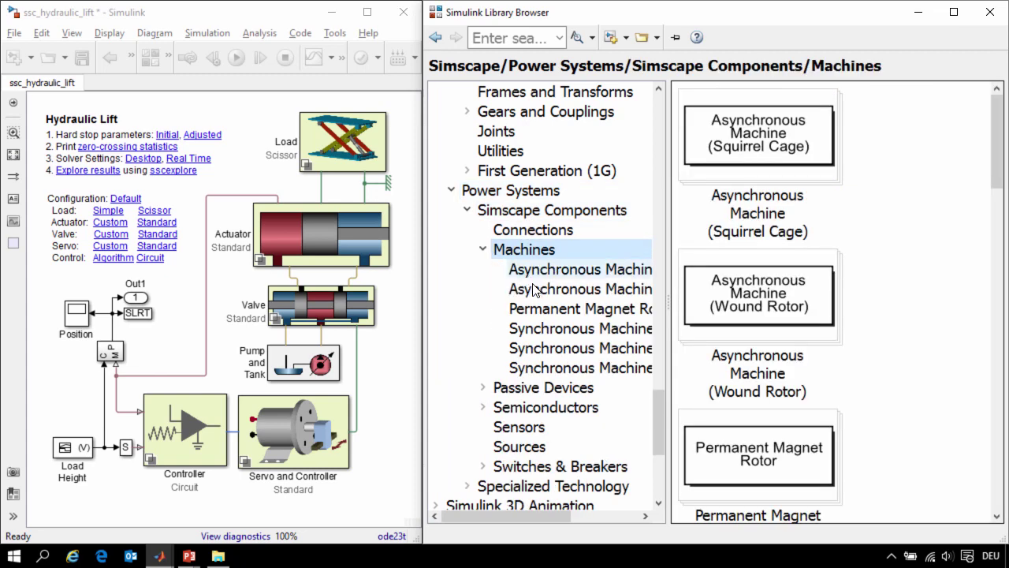